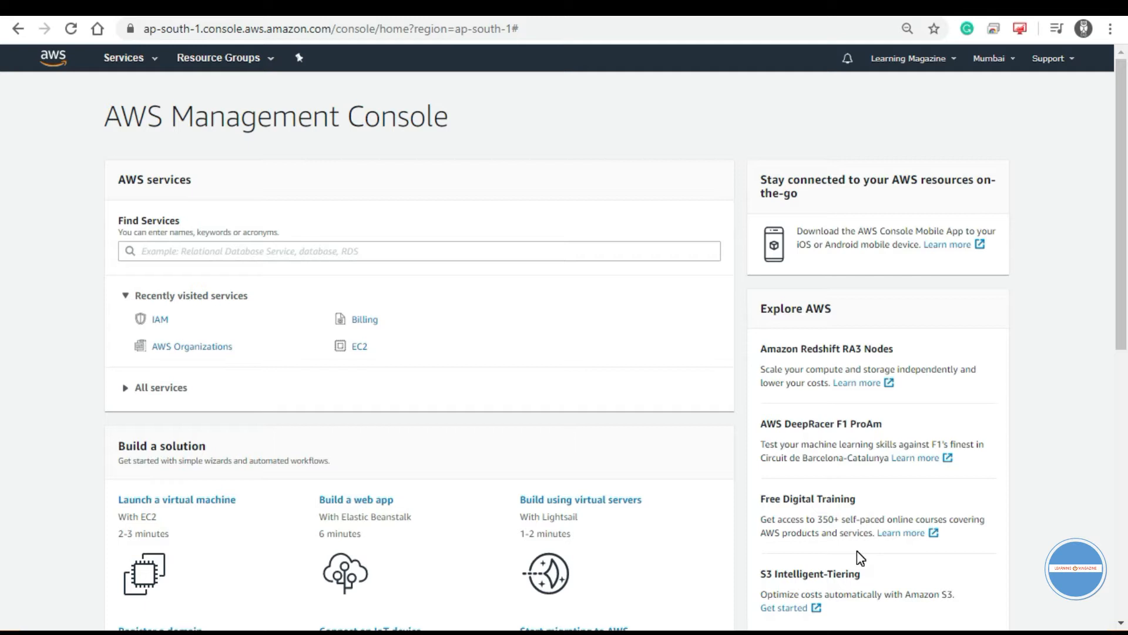
Find IAM through the Services menu search and open the IAM service.
click(151, 61)
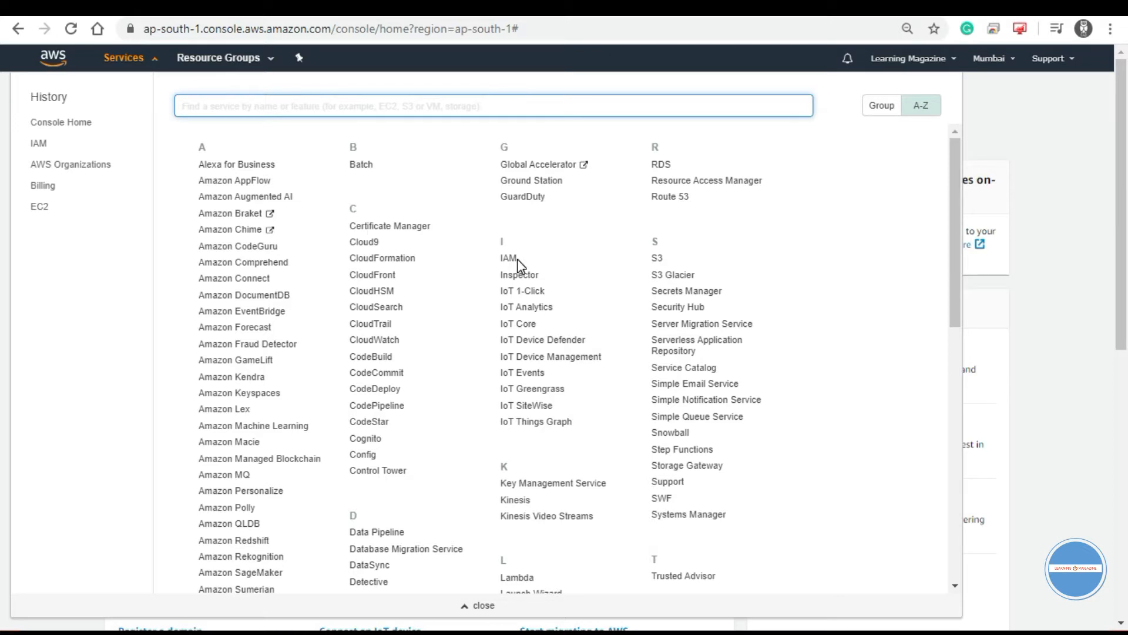
click(197, 110)
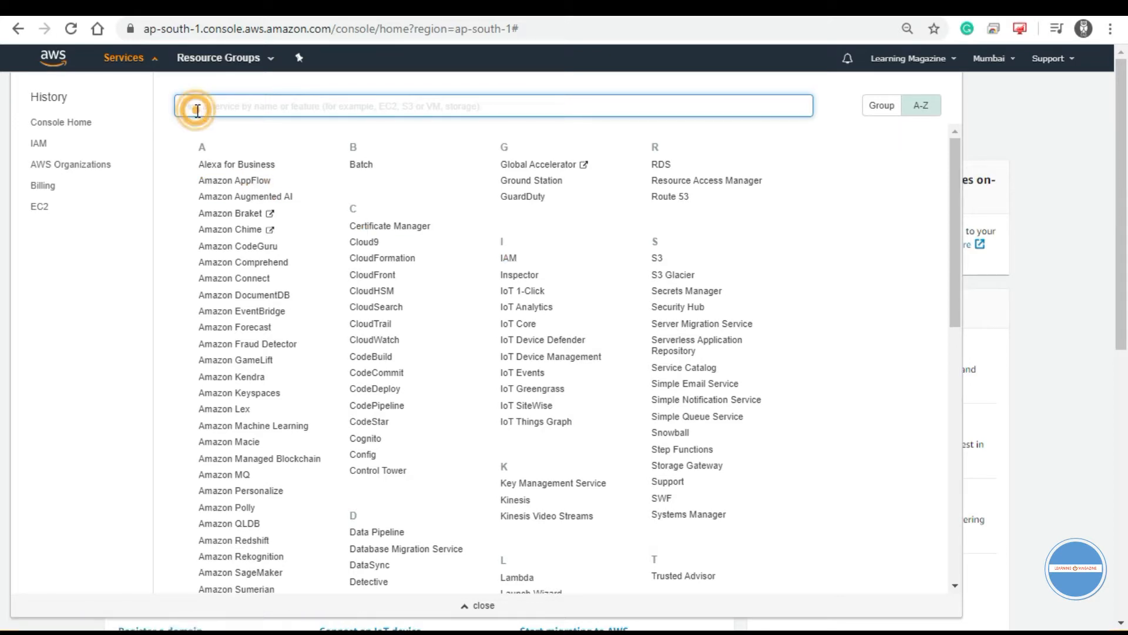
text(IAM)
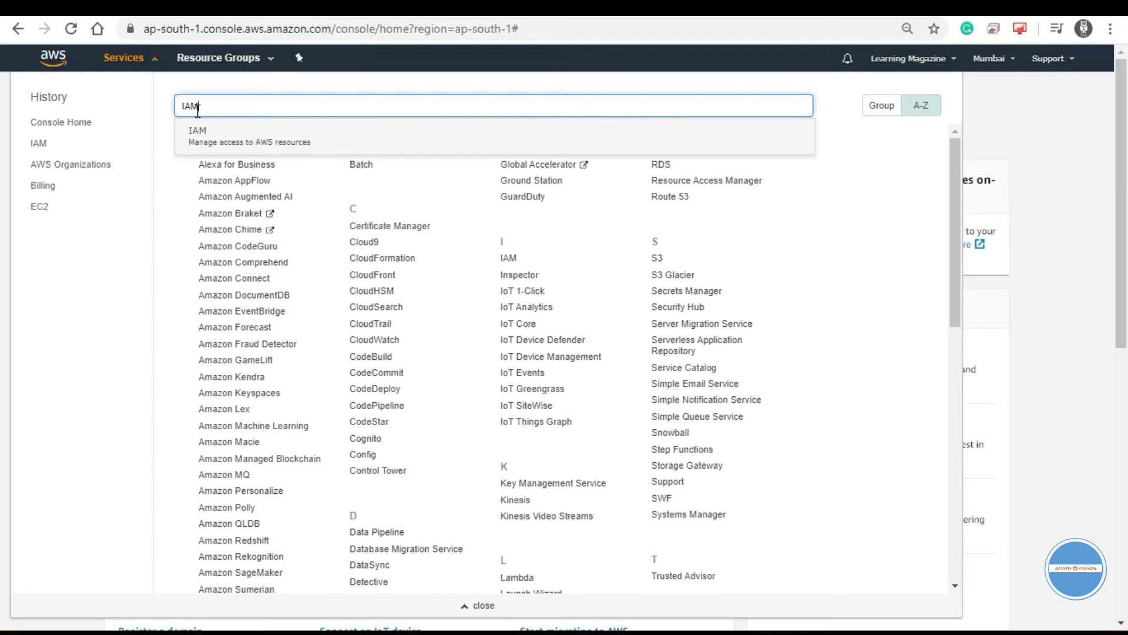
click(209, 133)
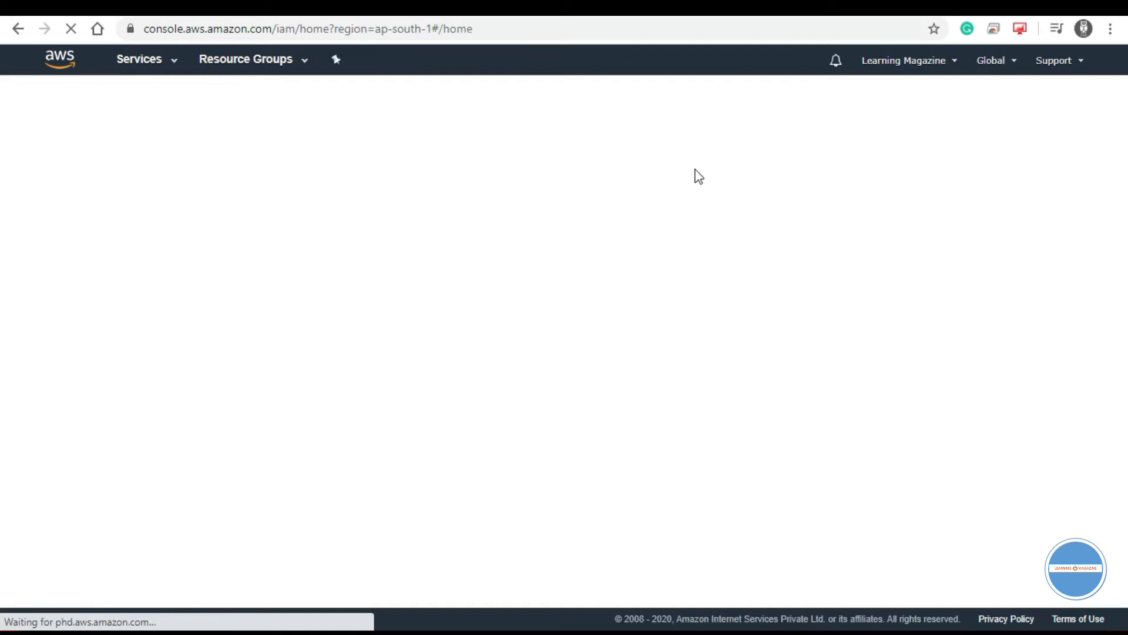
Check the Global region options, then expand 'Activate MFA on your root account' in Security Status.
click(1016, 67)
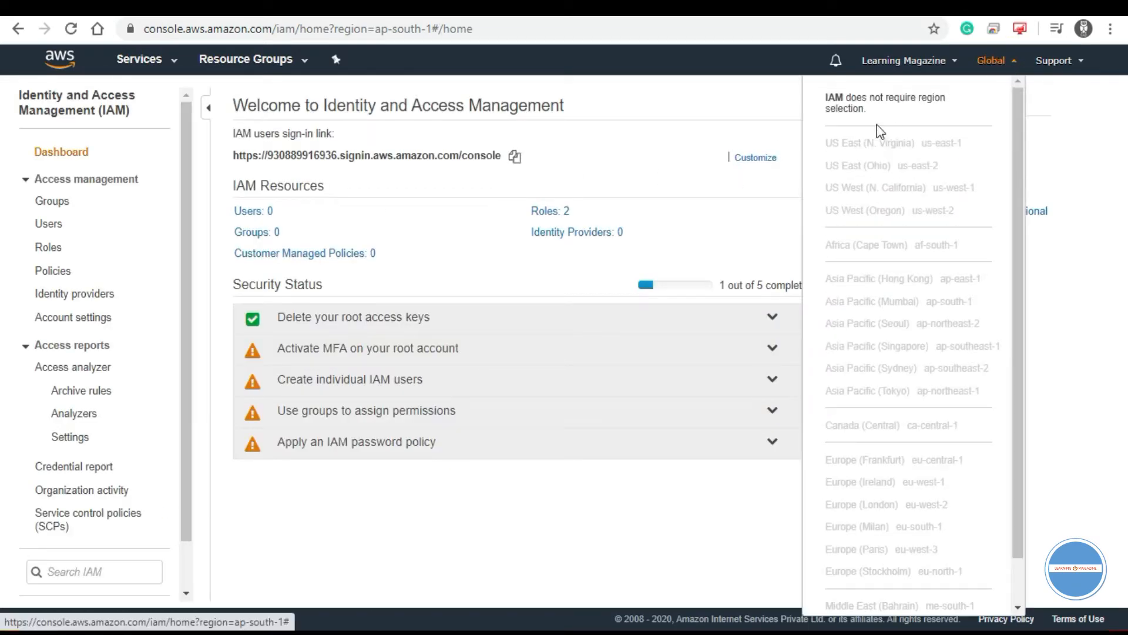
click(701, 64)
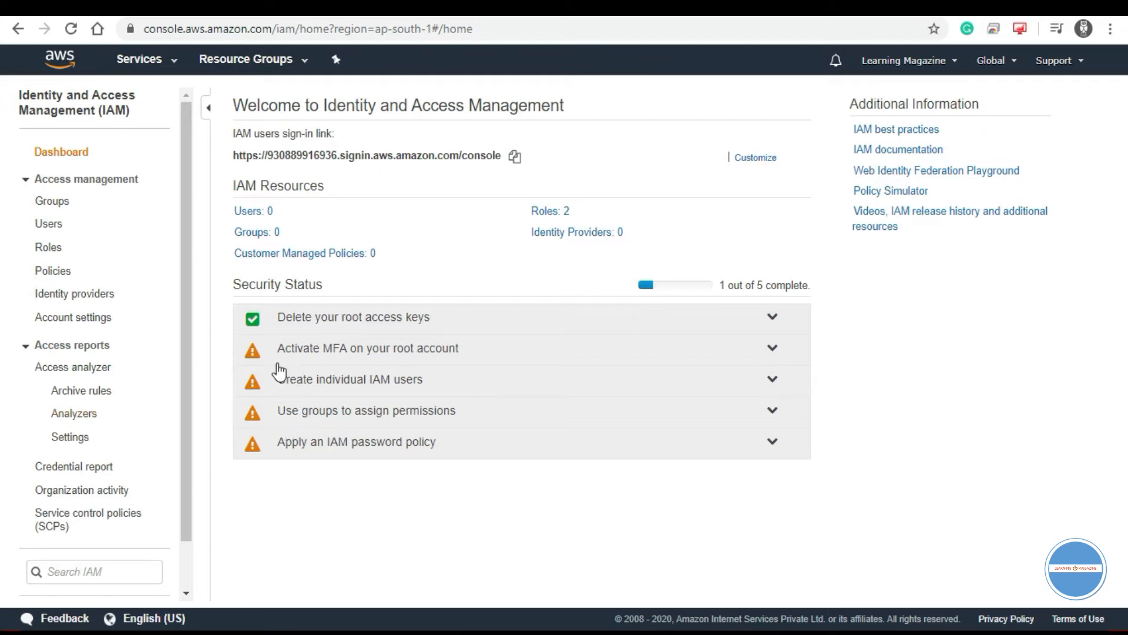
click(378, 356)
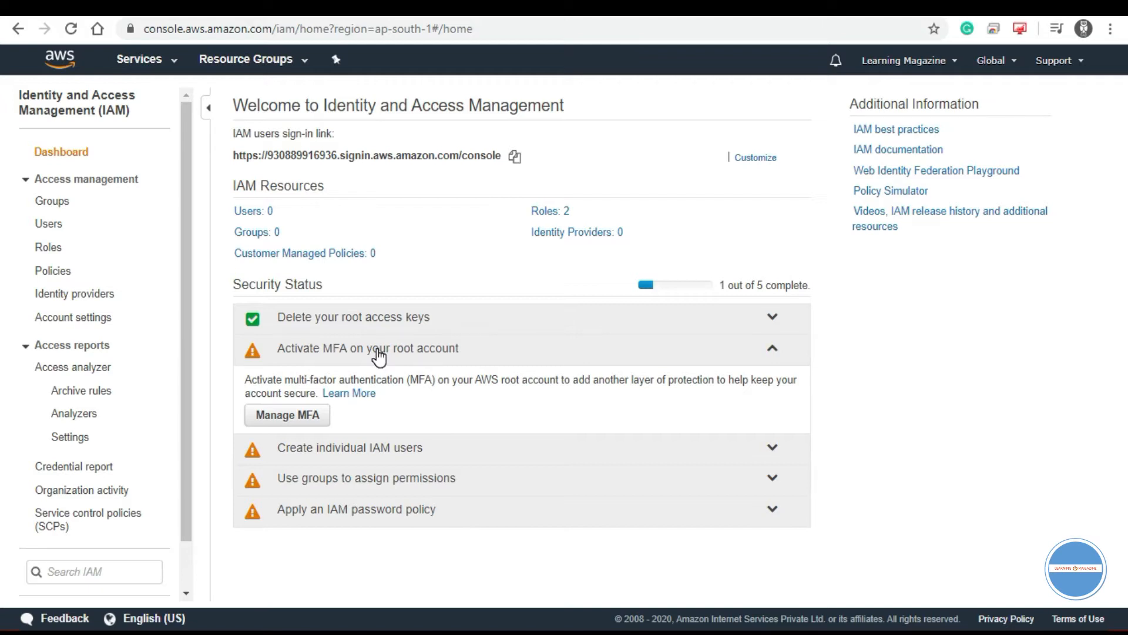
Begin activating a virtual MFA device for the root account from its Security Credentials.
click(288, 416)
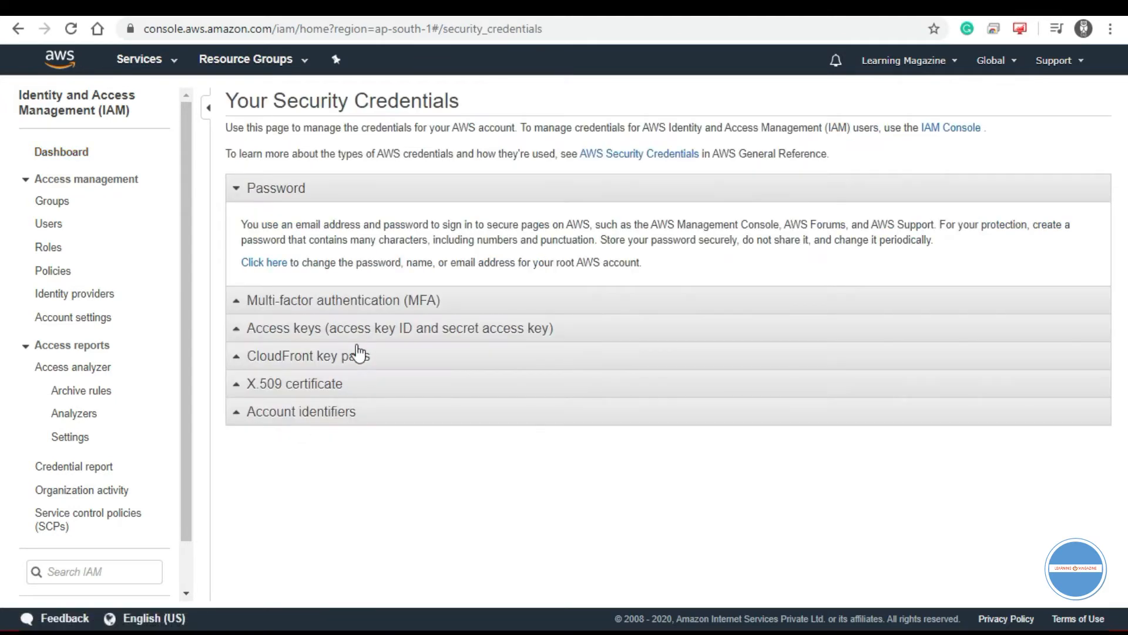
click(235, 303)
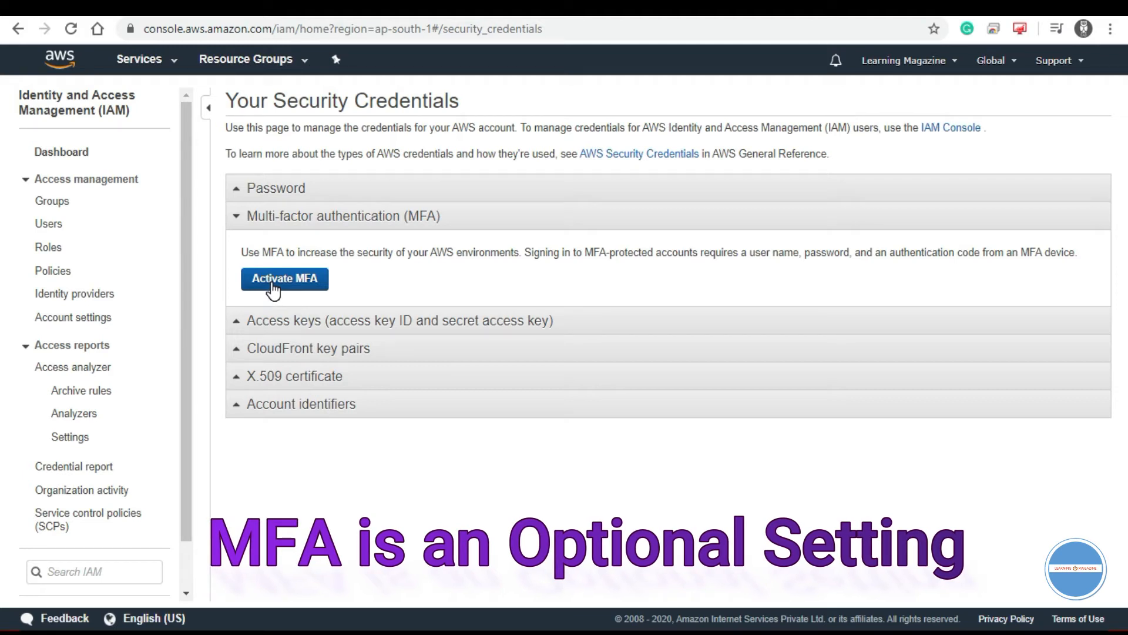
click(271, 284)
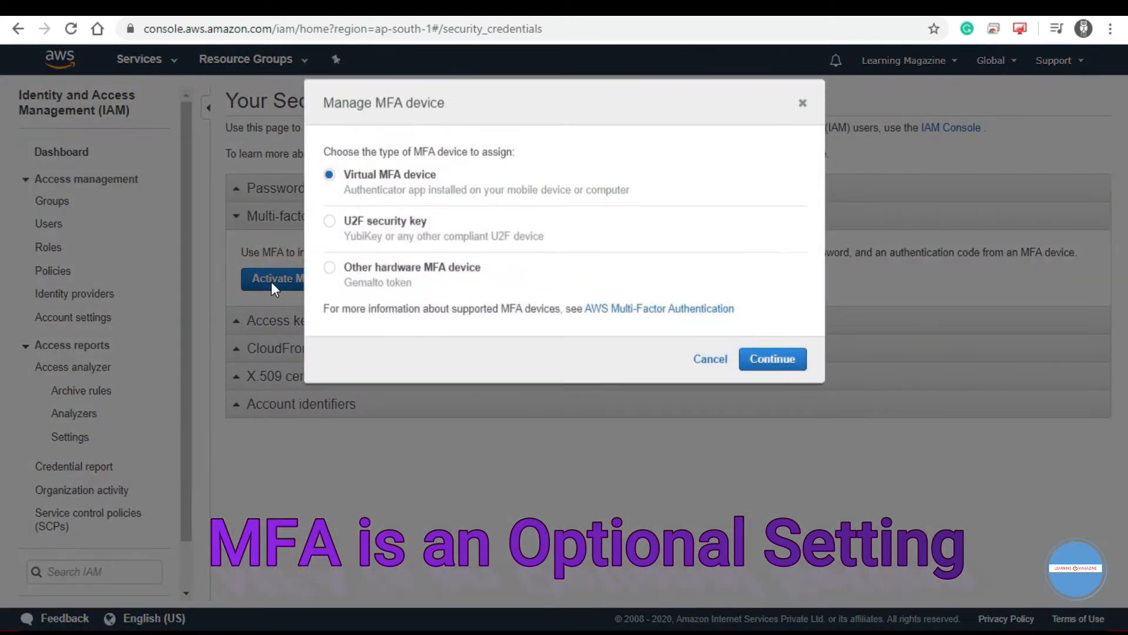
click(773, 374)
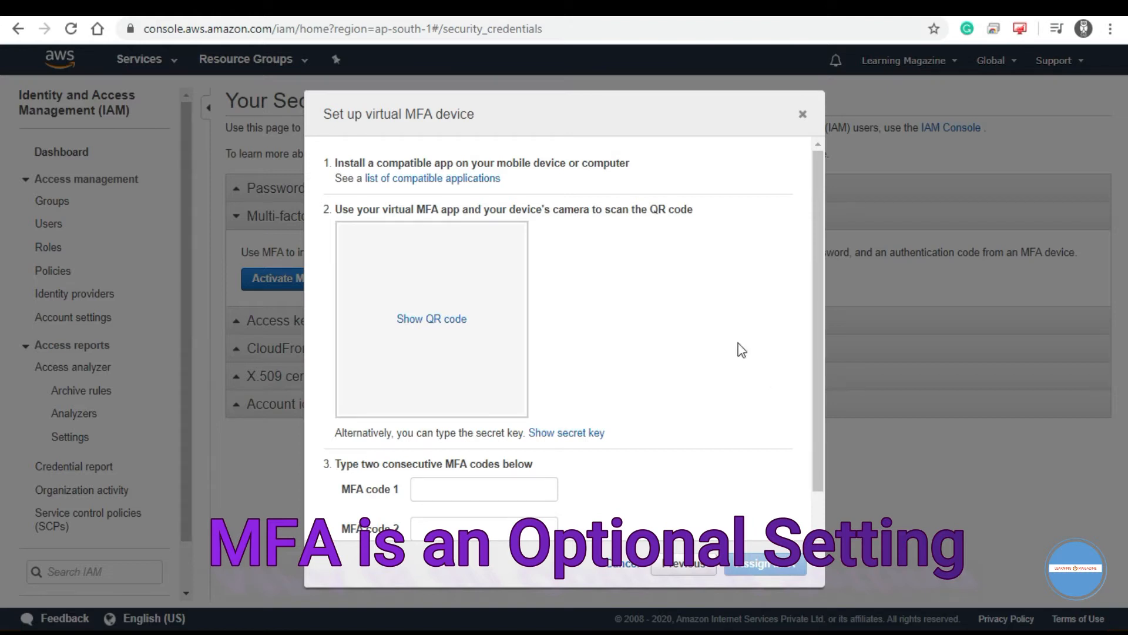
Scan the QR code, enter two consecutive MFA codes and assign the virtual MFA device.
click(420, 321)
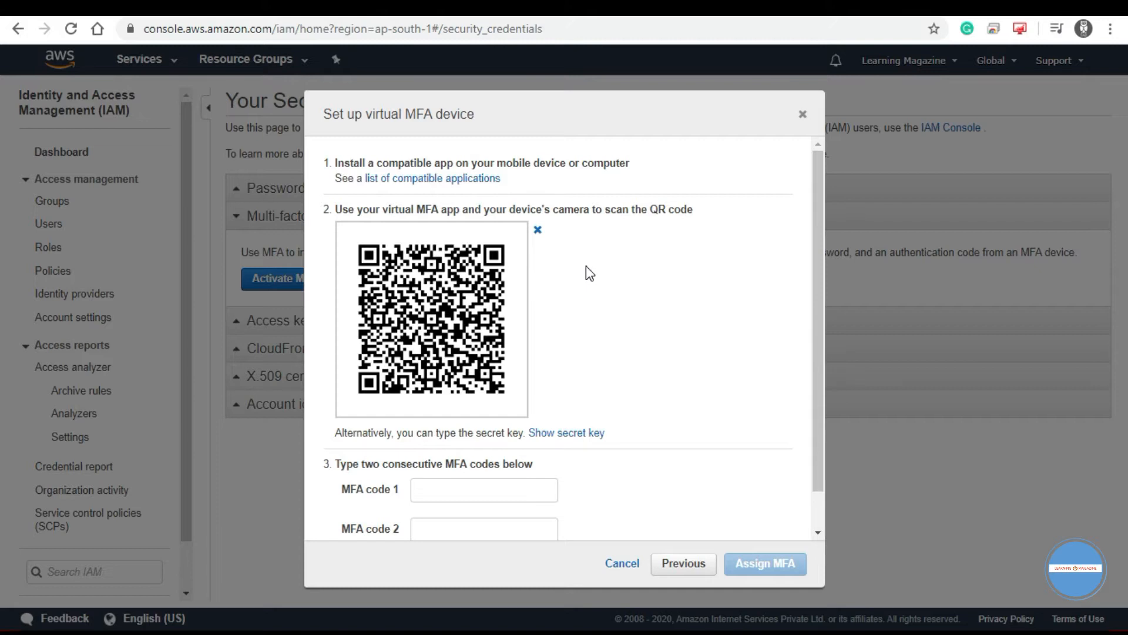
click(425, 490)
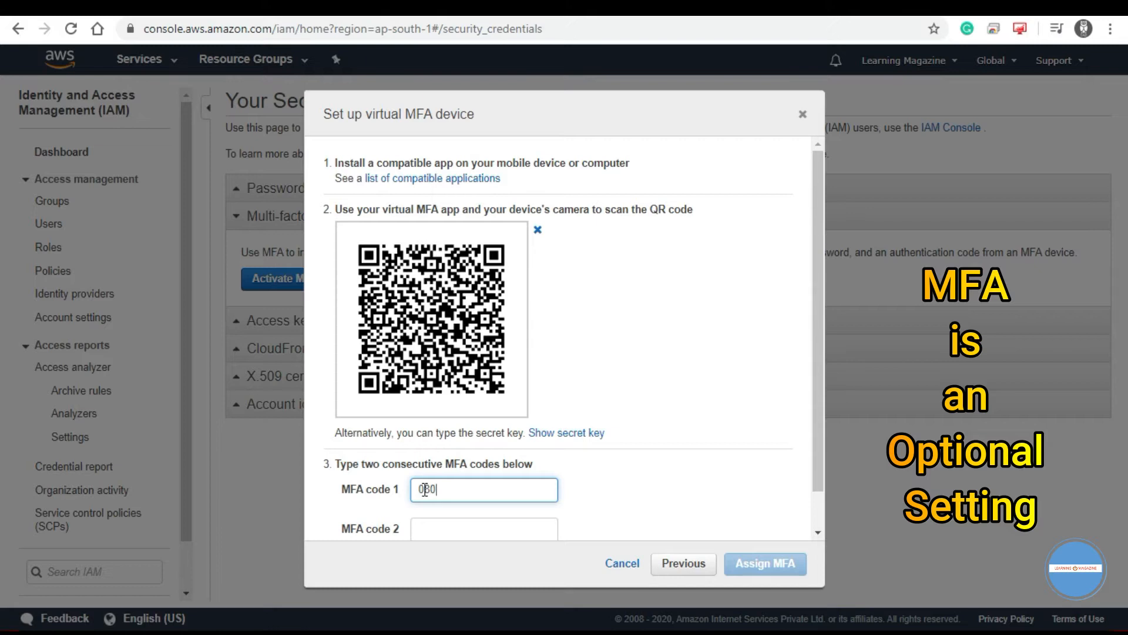
click(453, 530)
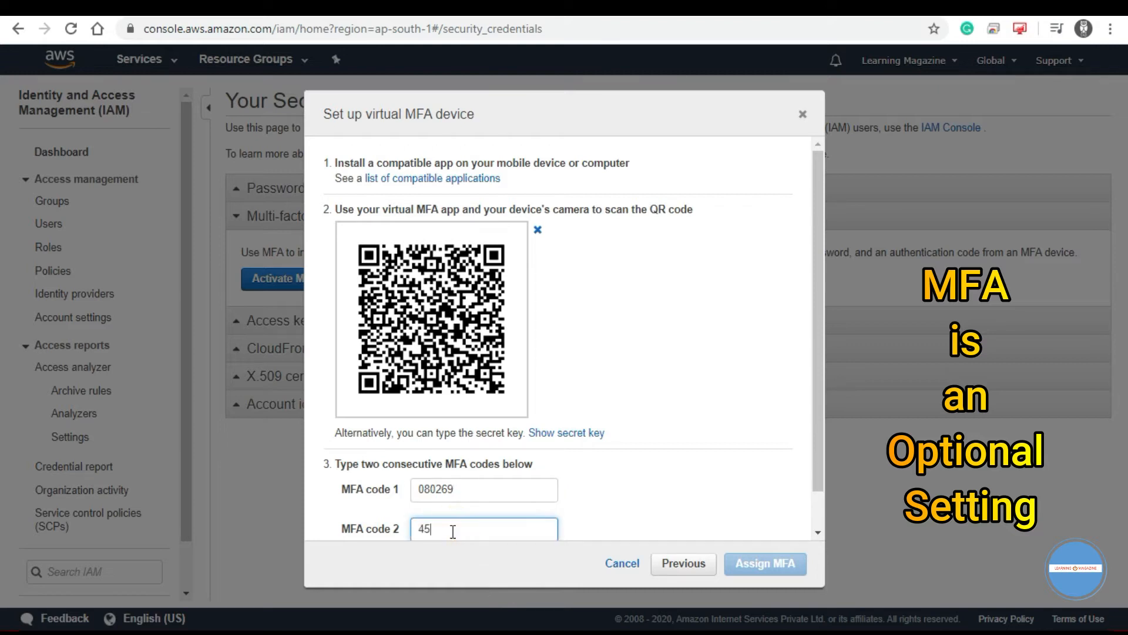
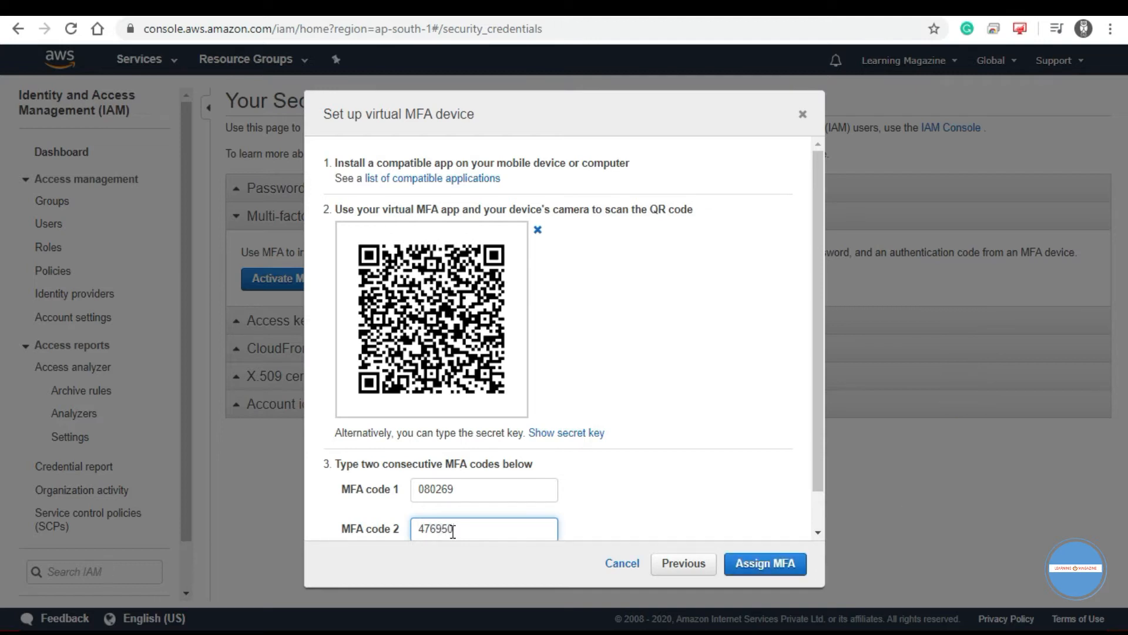
click(765, 565)
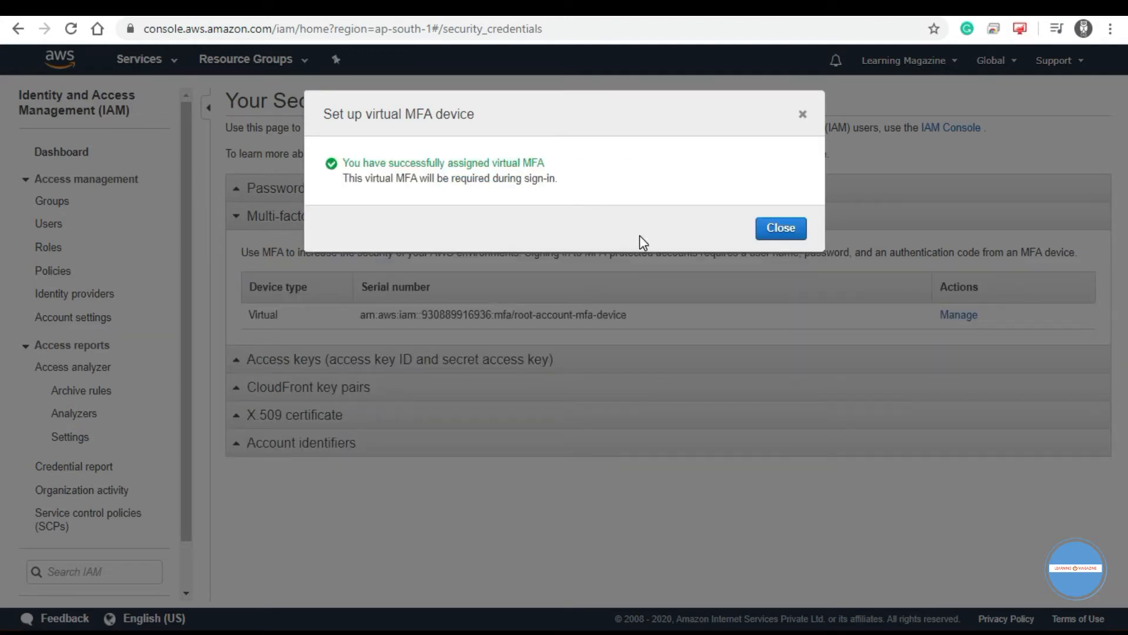
click(789, 229)
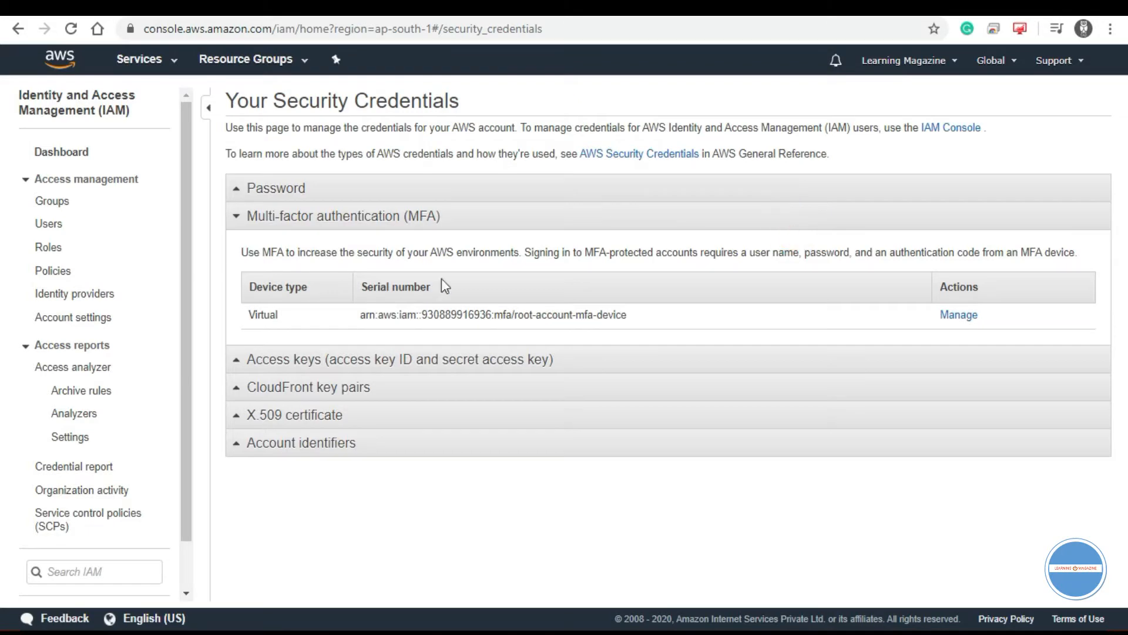
Return to the IAM Dashboard to see root-account MFA ticked at 2 of 5.
click(66, 154)
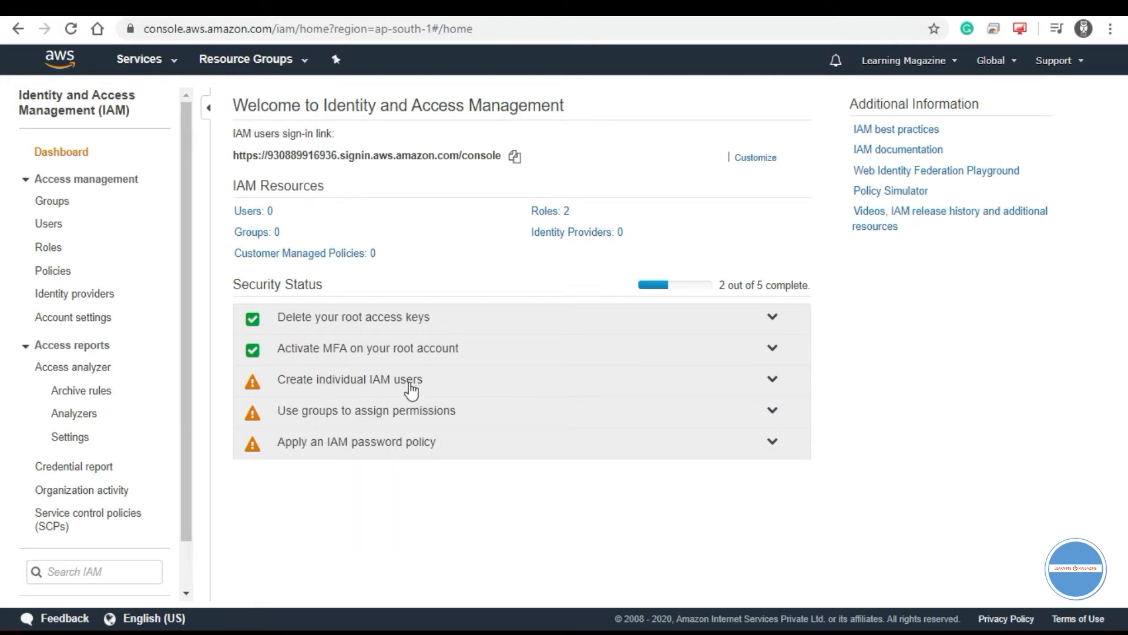
Look over Roles, then expand 'Create individual IAM users' on the dashboard and open Manage Users.
click(550, 210)
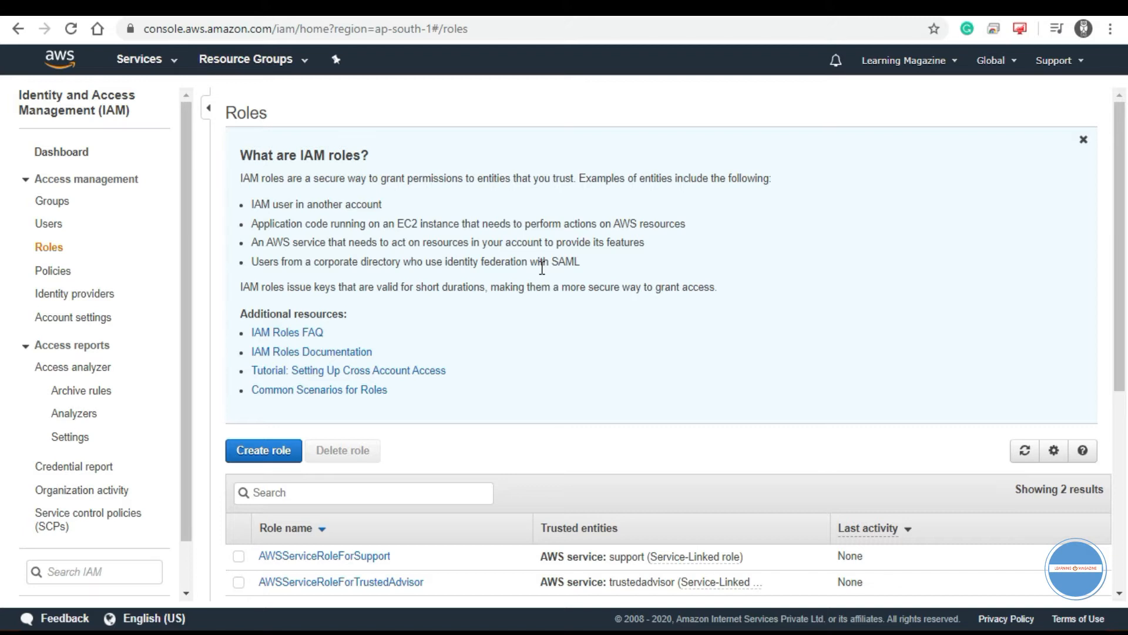
scroll(542, 267, down, 3)
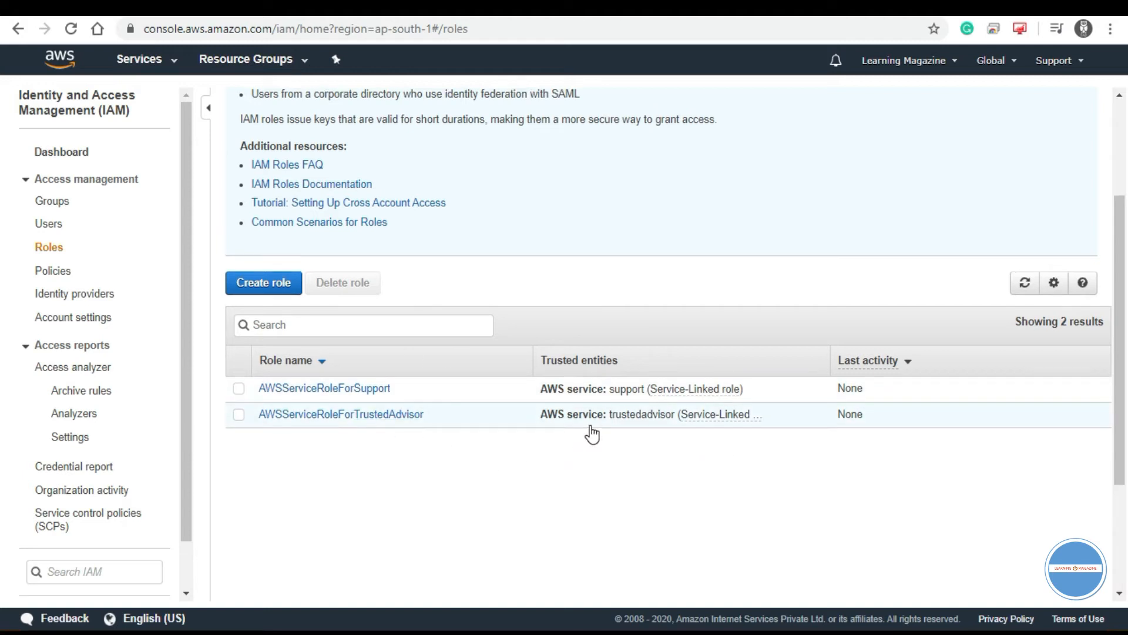
scroll(591, 433, up, 3)
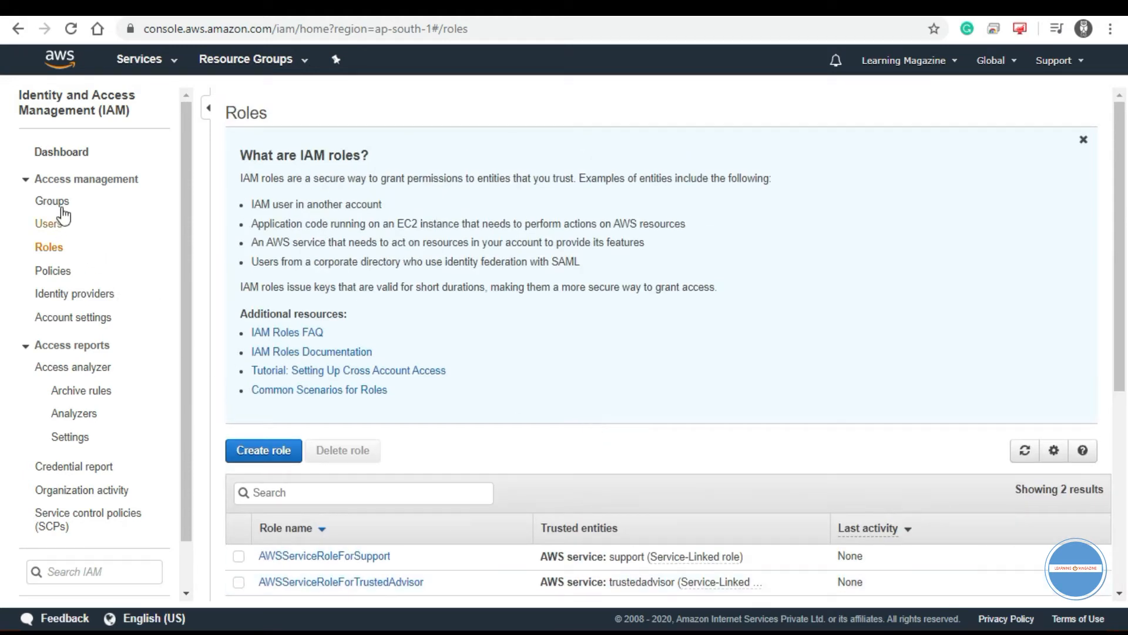
click(62, 154)
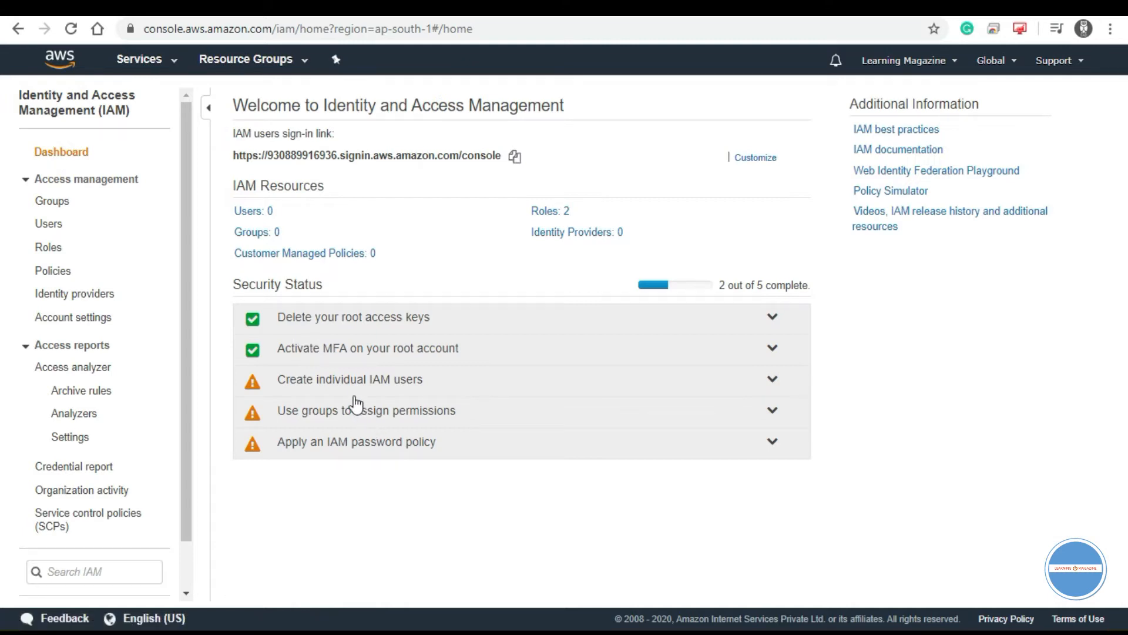
click(350, 383)
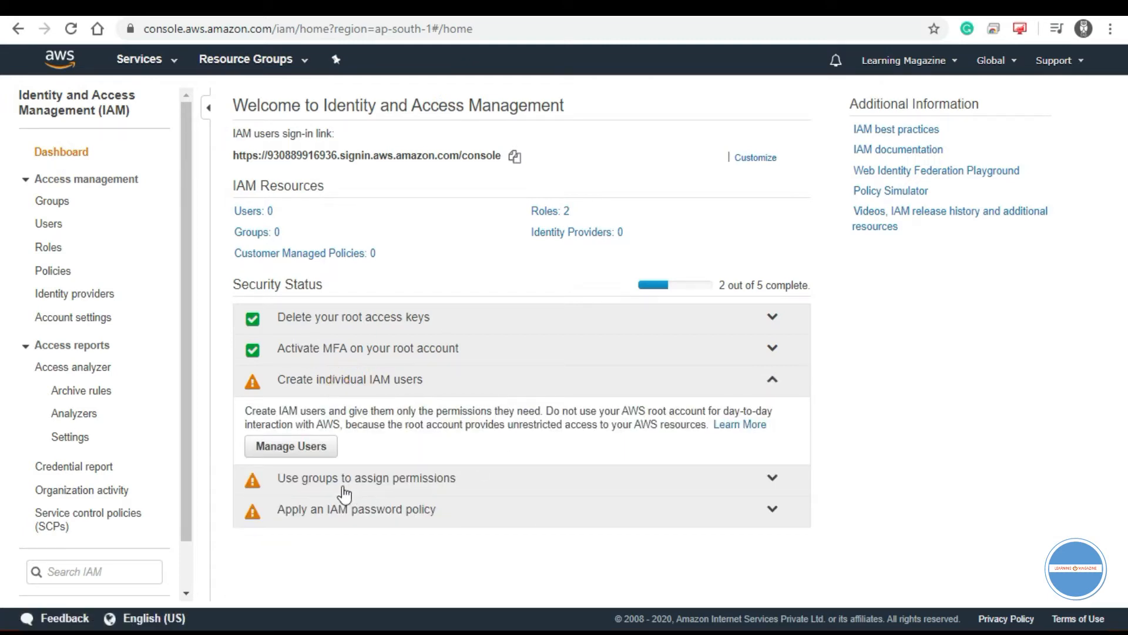
click(291, 447)
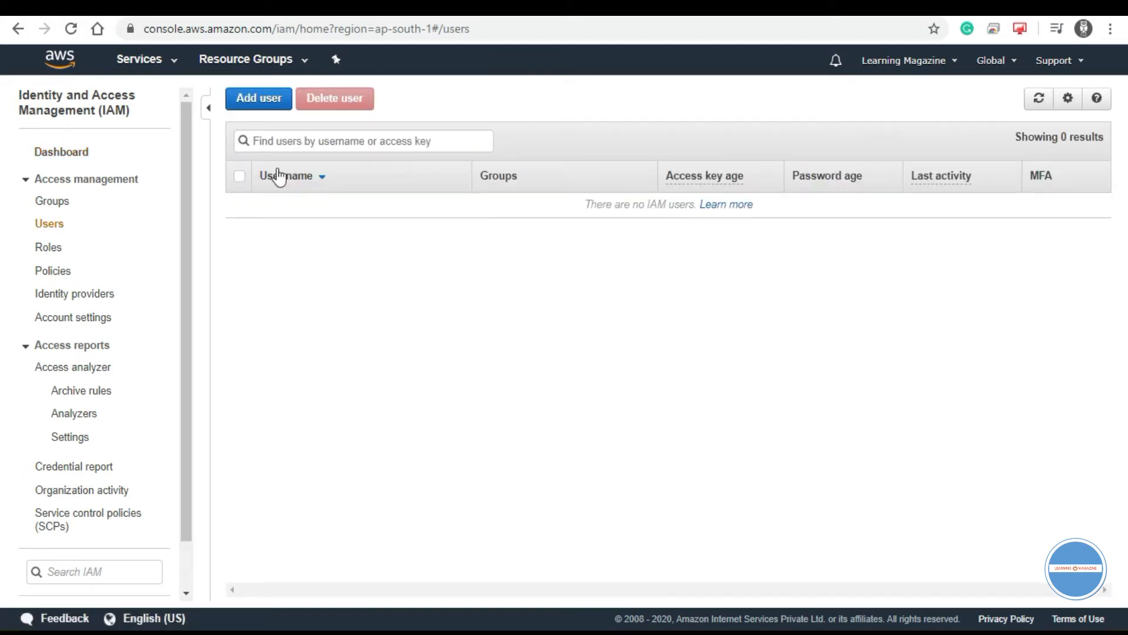
Add a new user with the user's username, granting programmatic and AWS Management Console access.
click(258, 101)
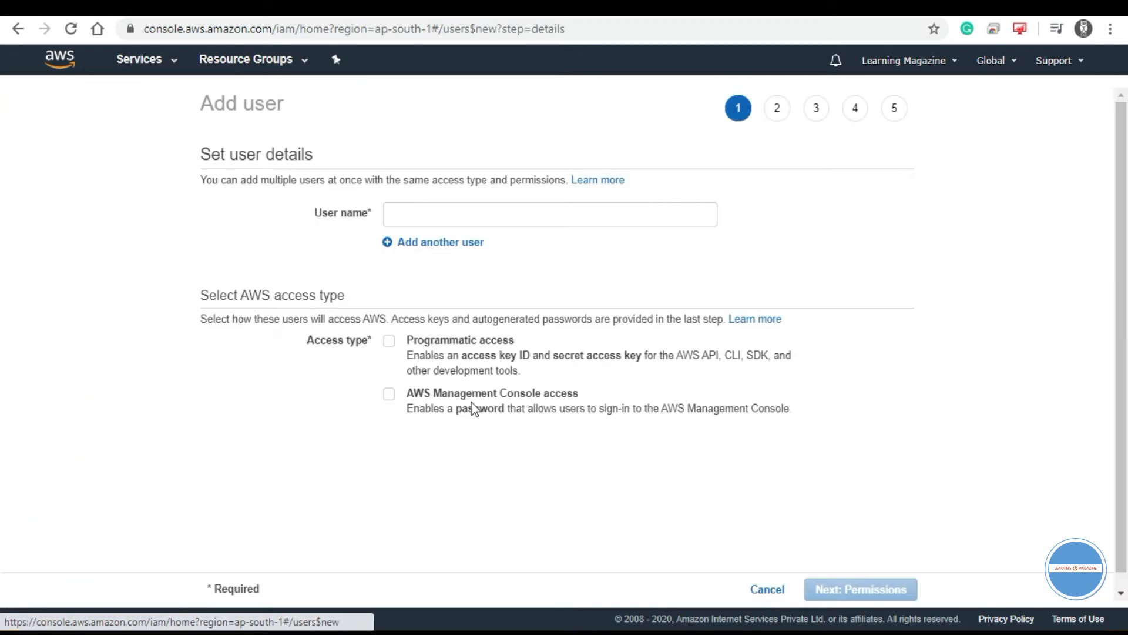
click(410, 215)
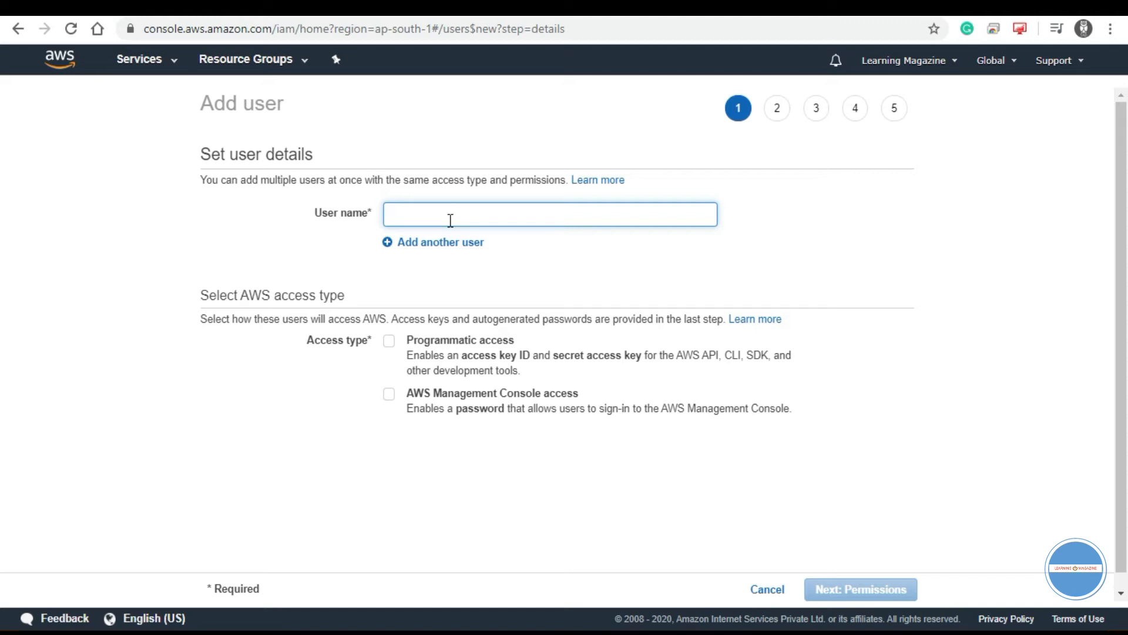
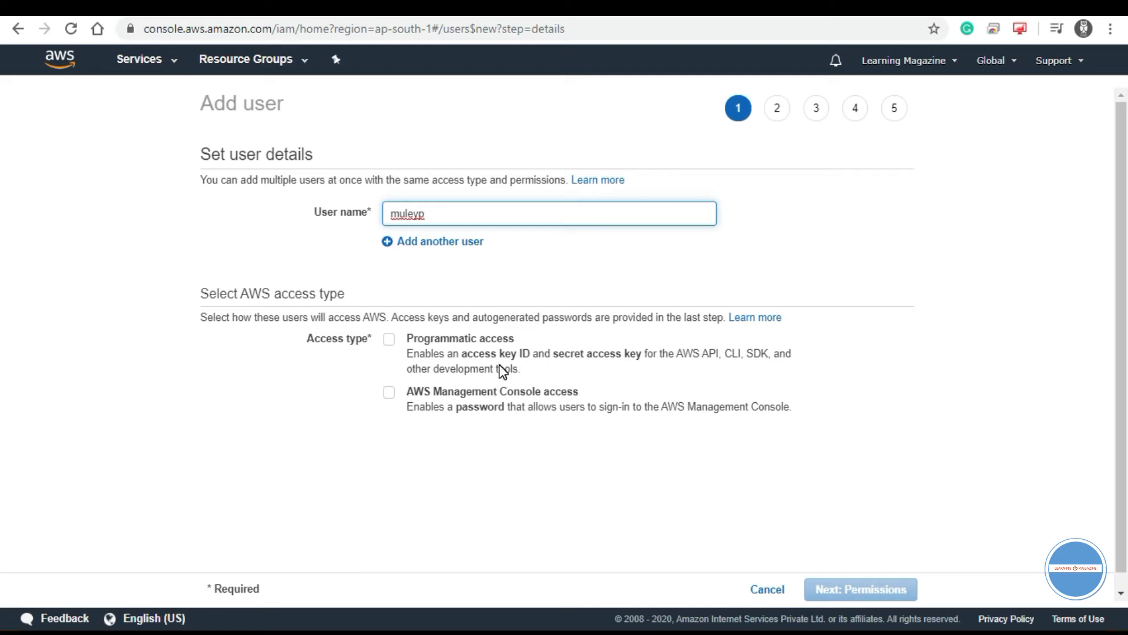
key(Tab)
click(389, 339)
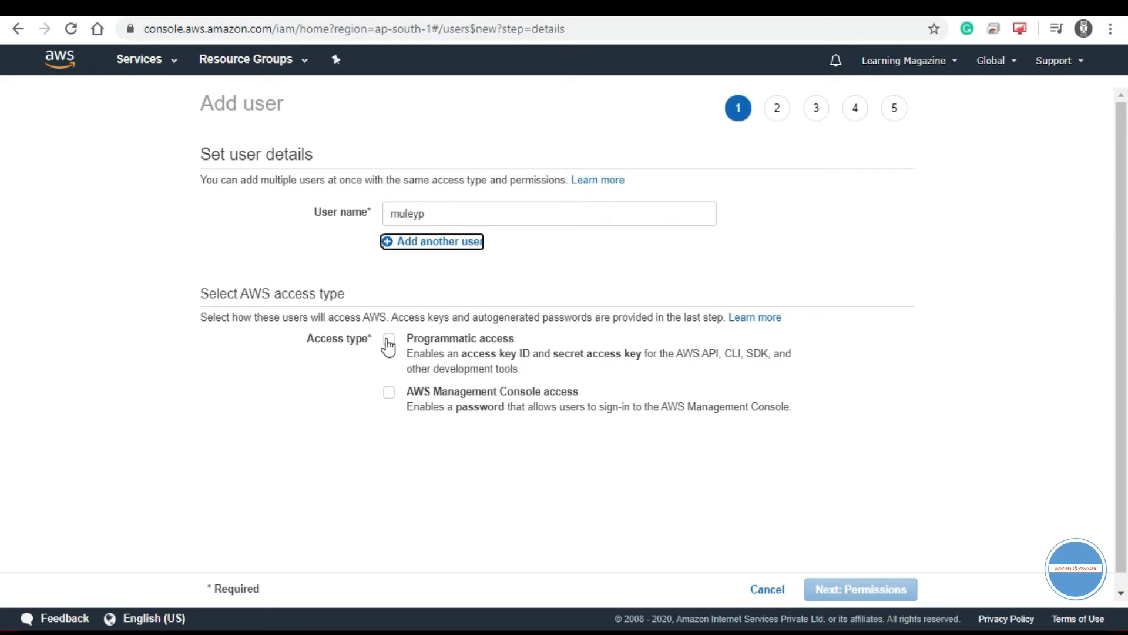
click(389, 393)
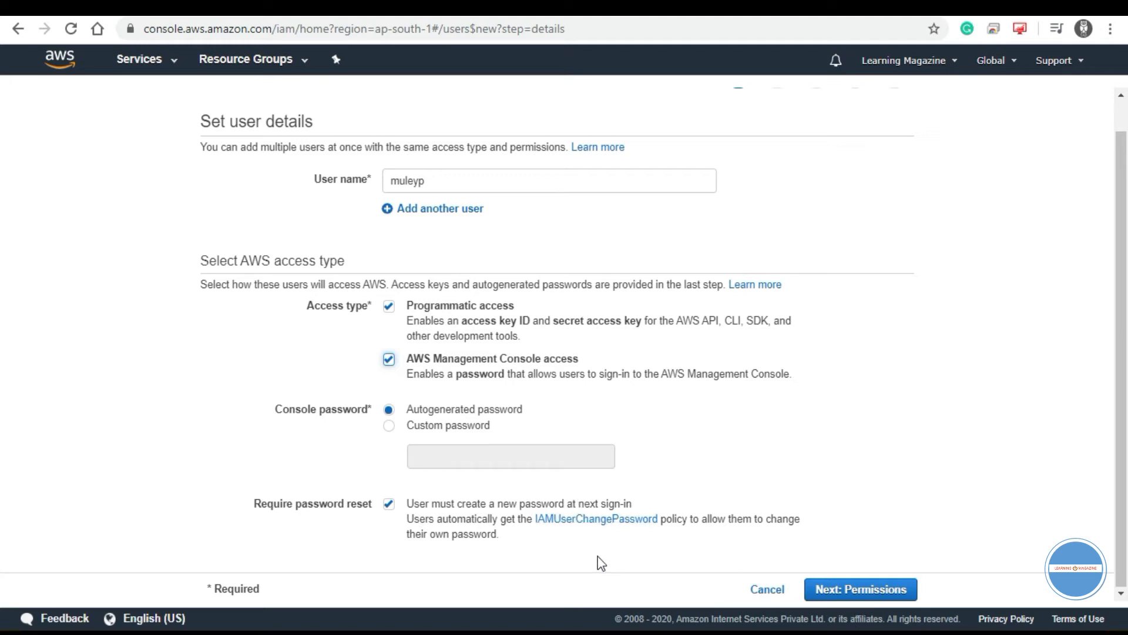
Attach the existing AdministratorAccess policy directly to the new user.
click(864, 590)
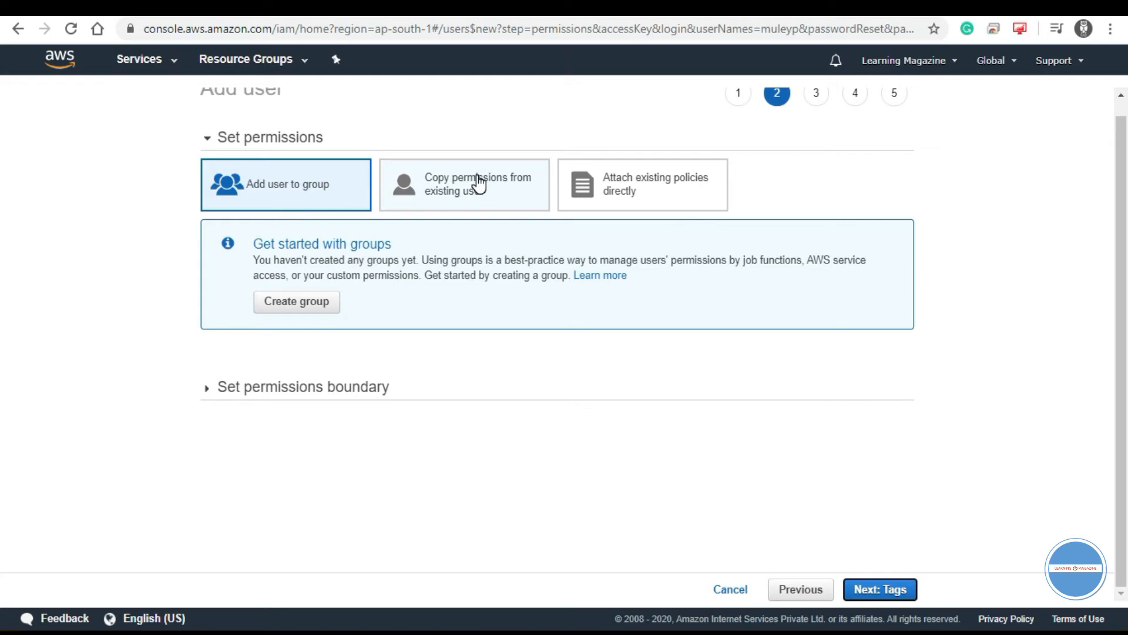
click(651, 194)
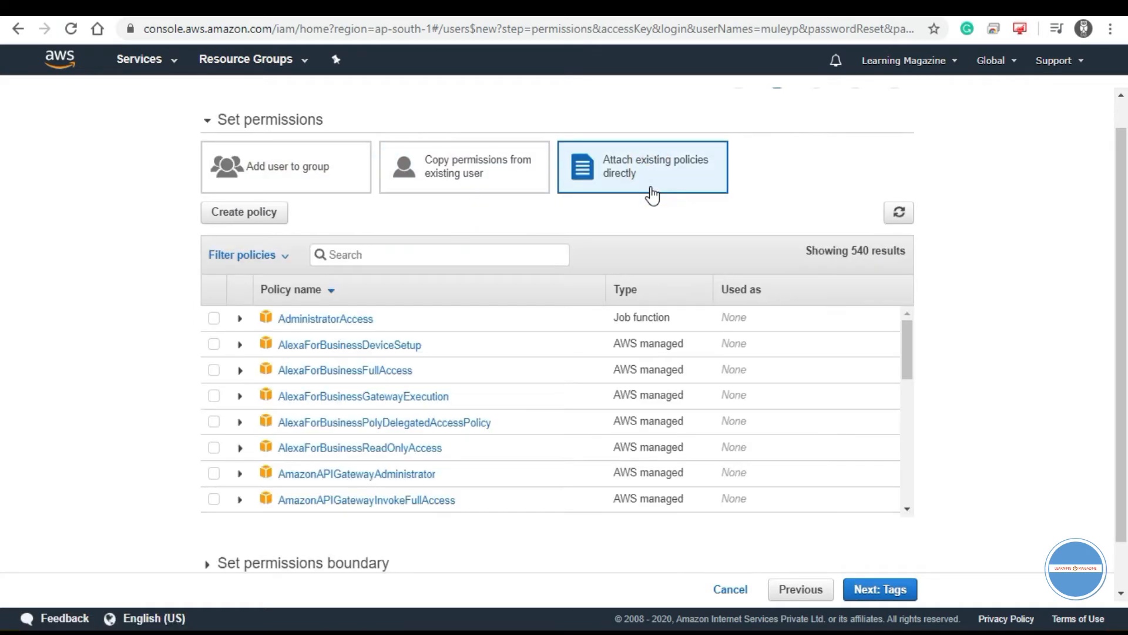
click(213, 319)
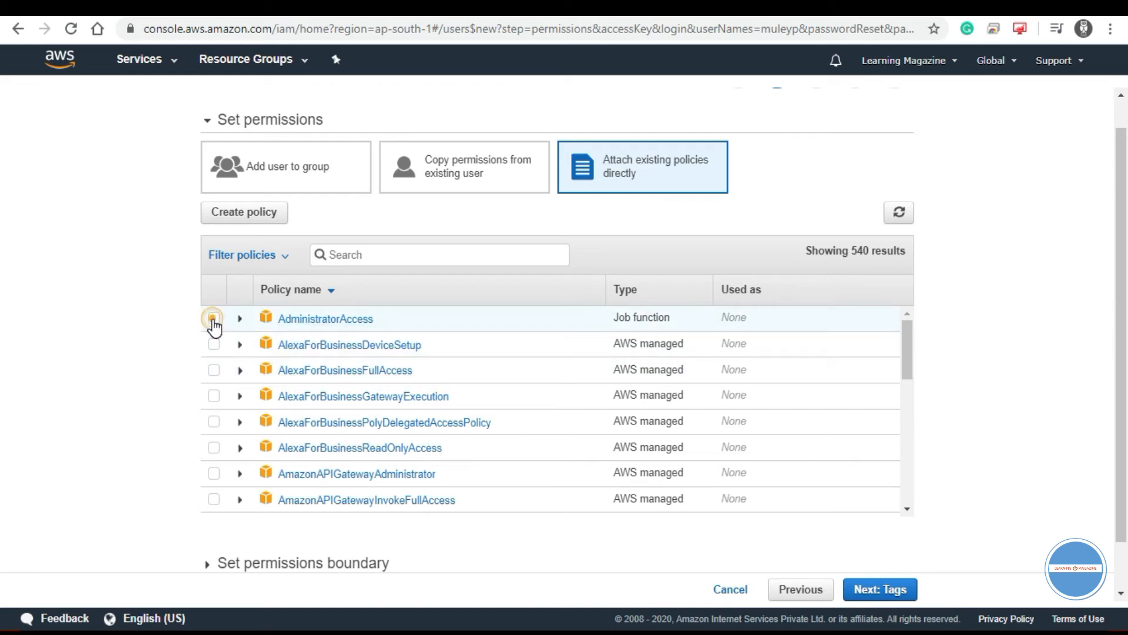
click(882, 598)
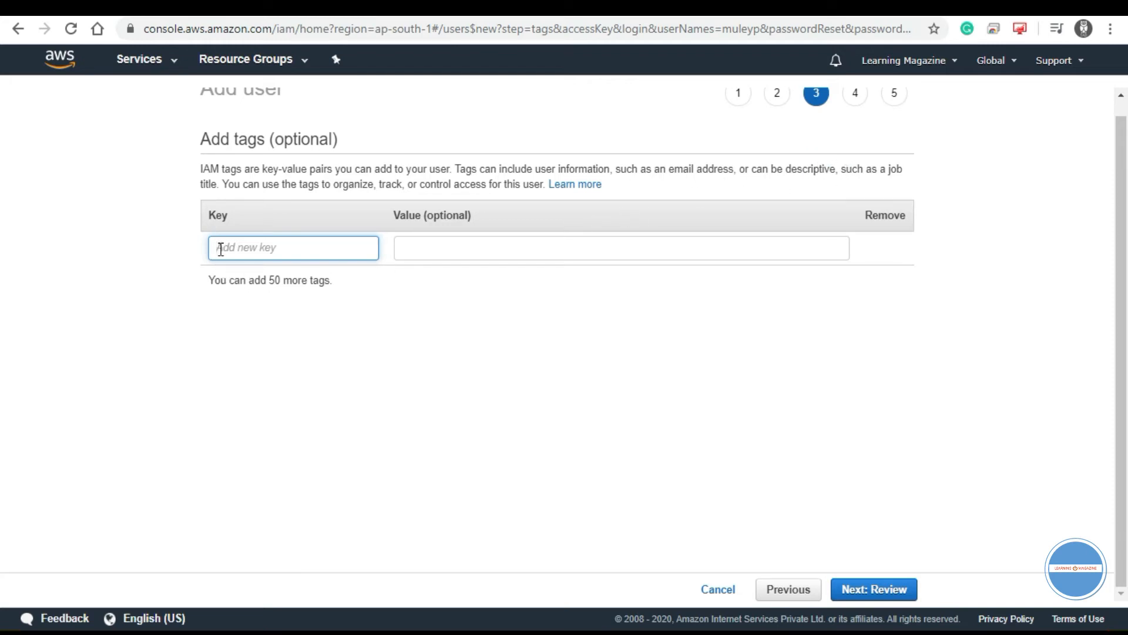
Add tags Name (set to the user's name) and Auther with value Admin.
text(Name)
key(Tab)
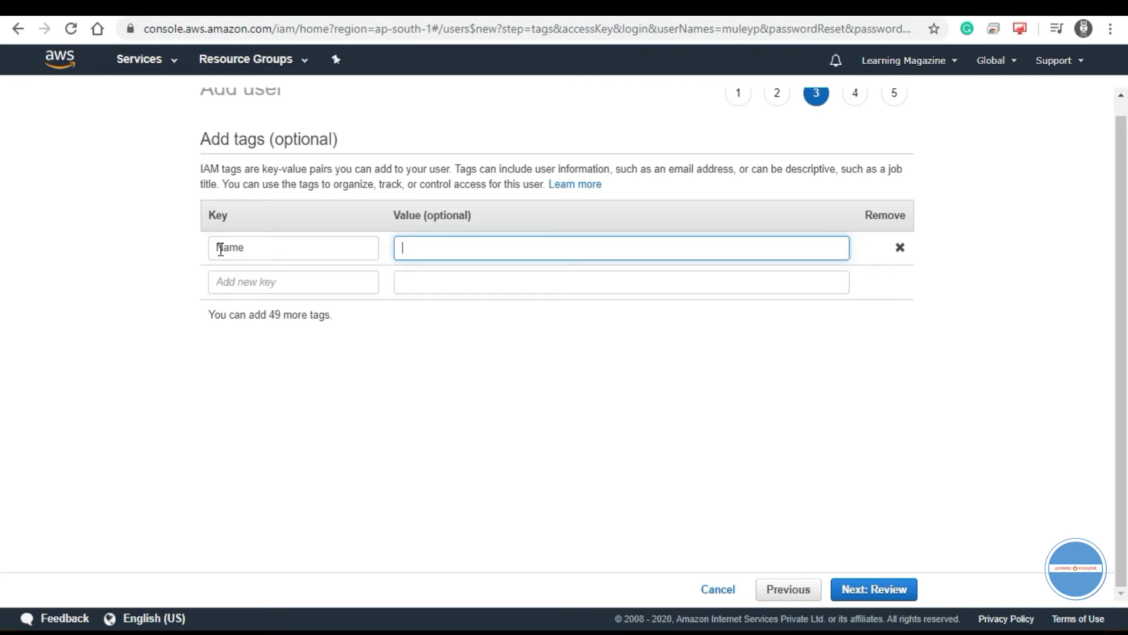
text(Admi)
click(229, 282)
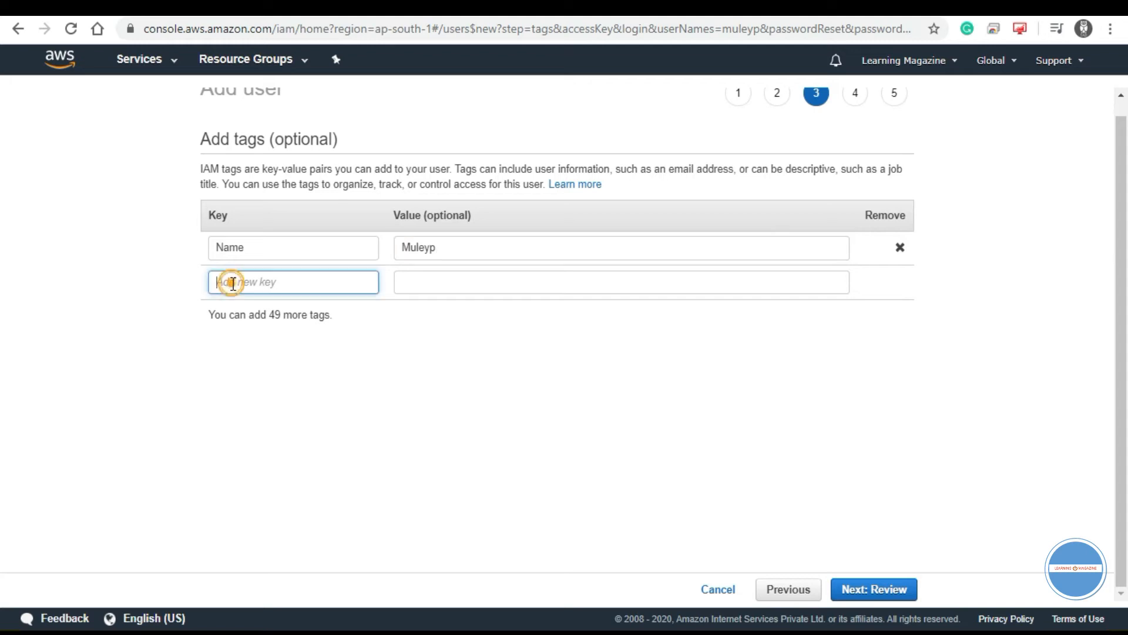
text(Auther)
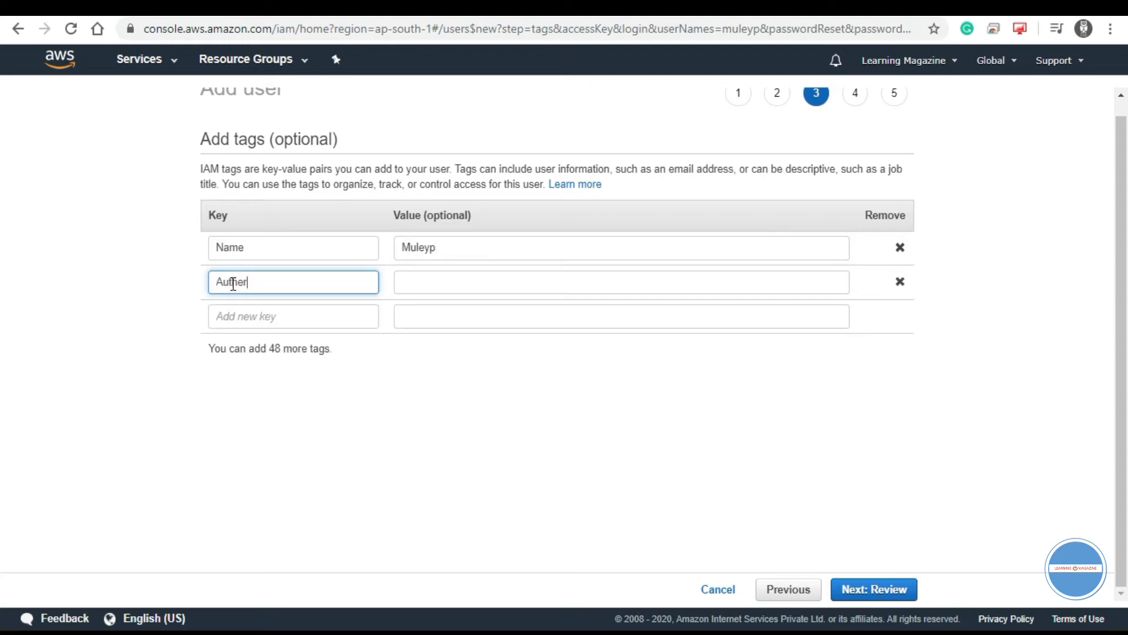
key(Tab)
text(Admin)
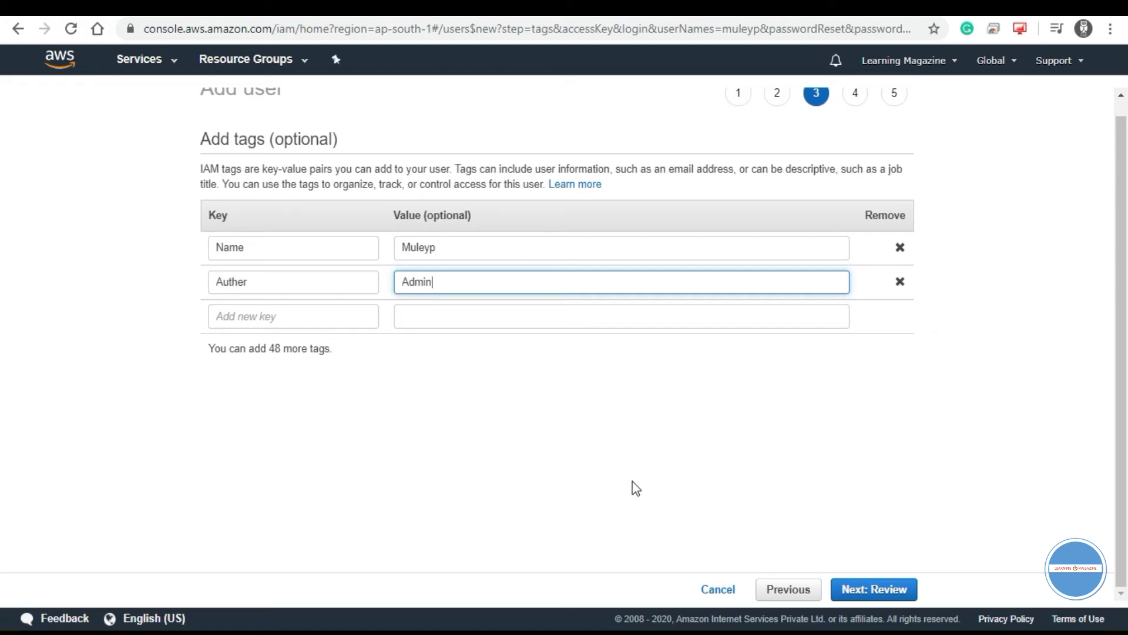
Review the user's access, AdministratorAccess and IAMUserChangePassword policies, and both tags.
click(886, 598)
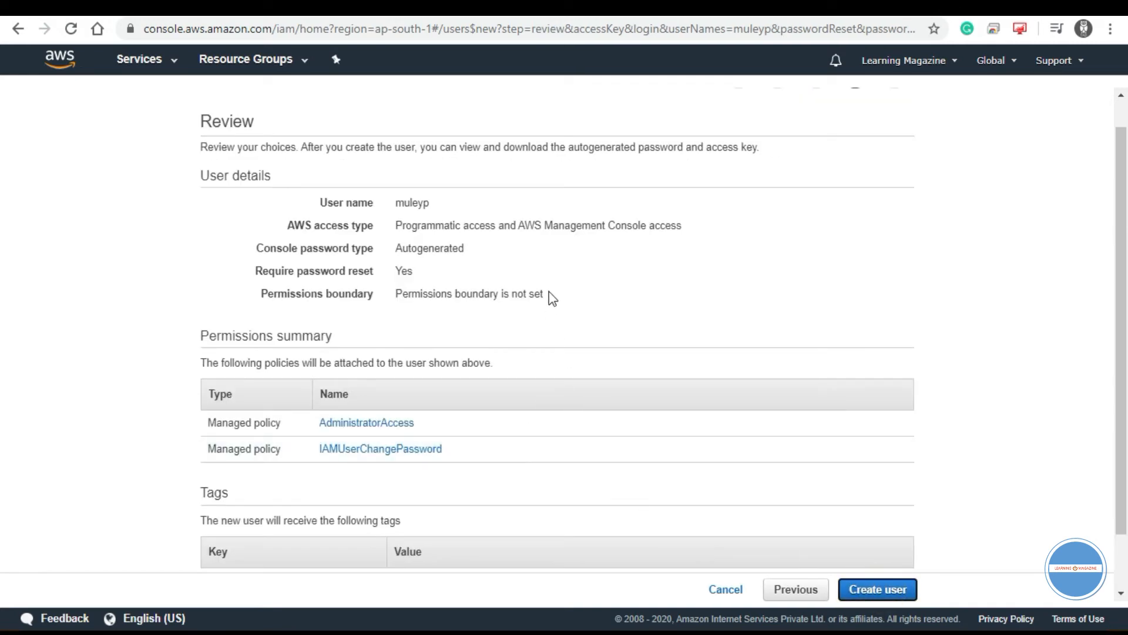
scroll(458, 246, down, 1)
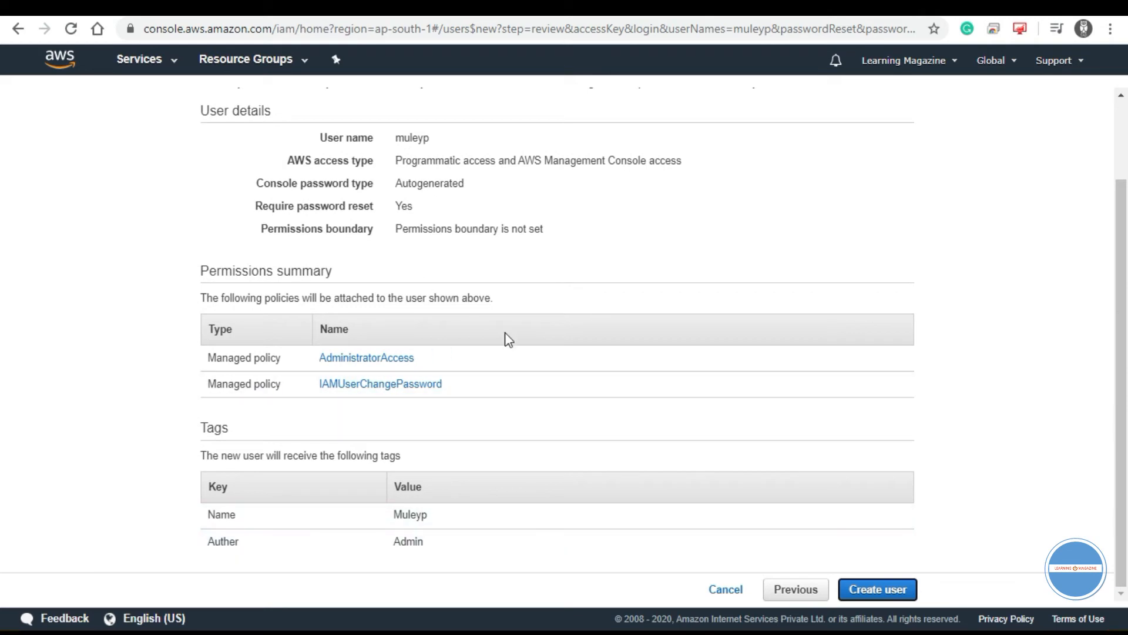
scroll(529, 353, up, 2)
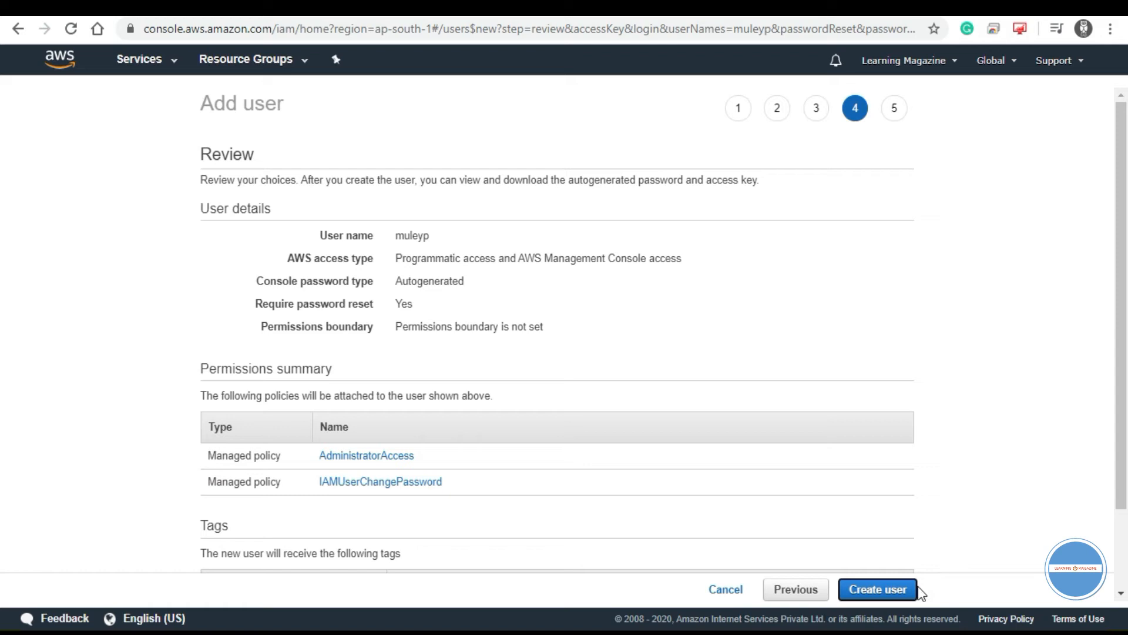
Create the IAM user, download its credentials .csv, and return to the Users list.
click(855, 594)
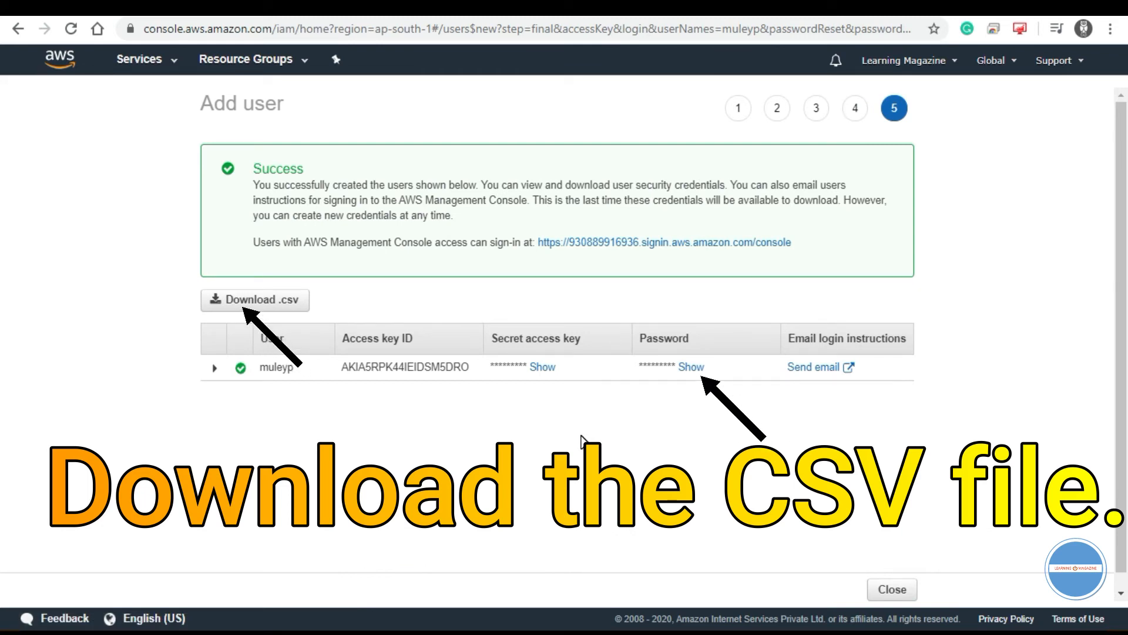
click(255, 306)
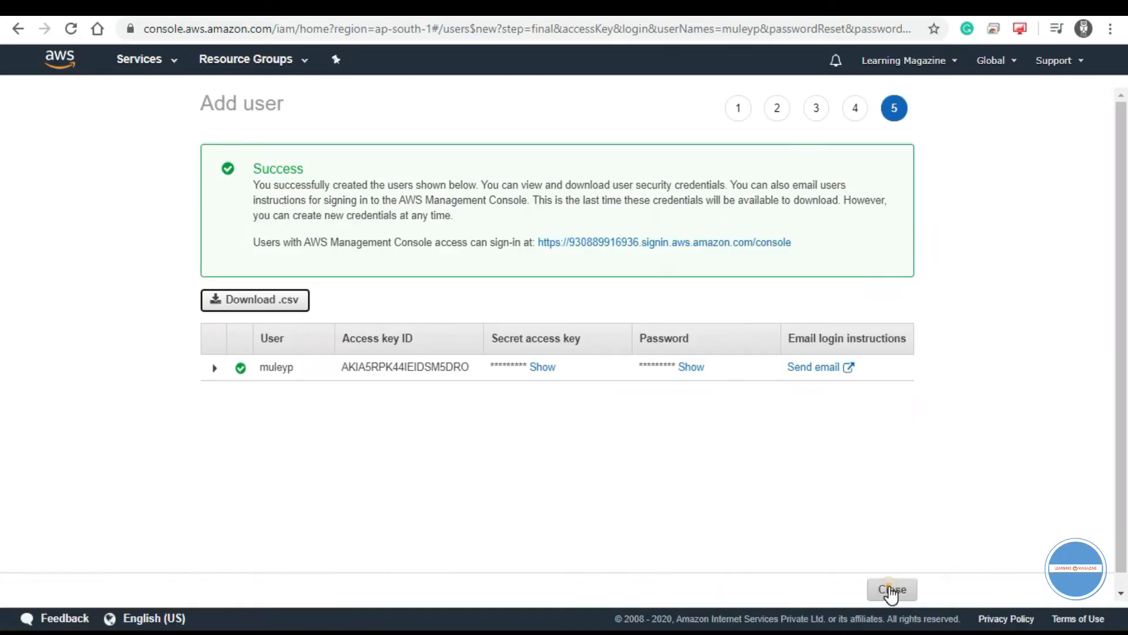
click(892, 590)
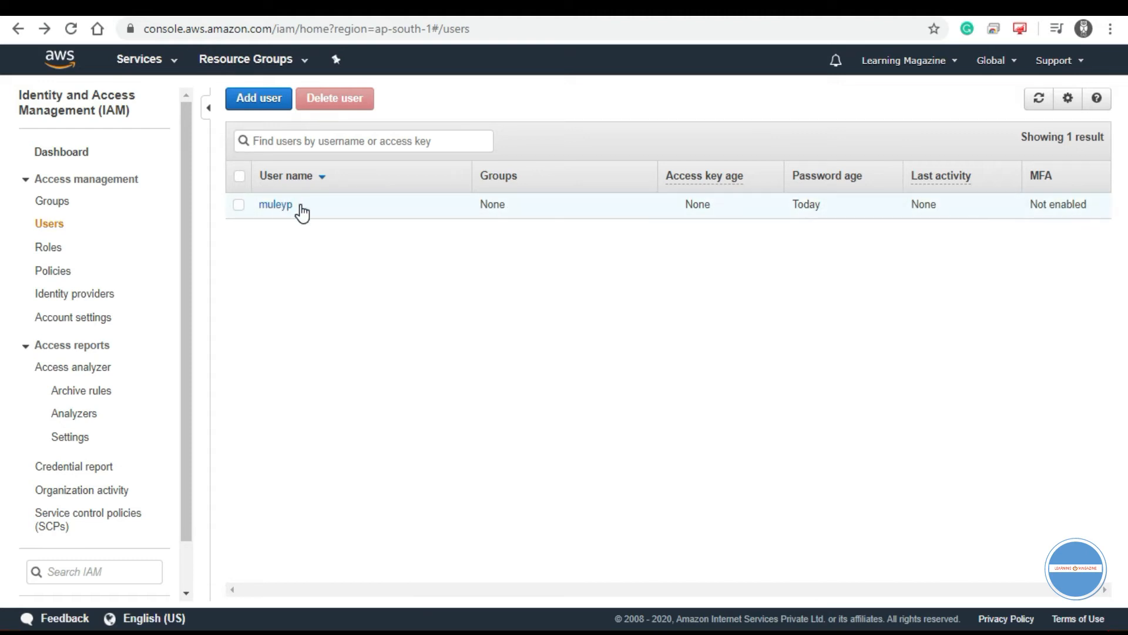
From the IAM dashboard, expand the 'Use groups to assign permissions' check and open Manage Groups.
click(82, 151)
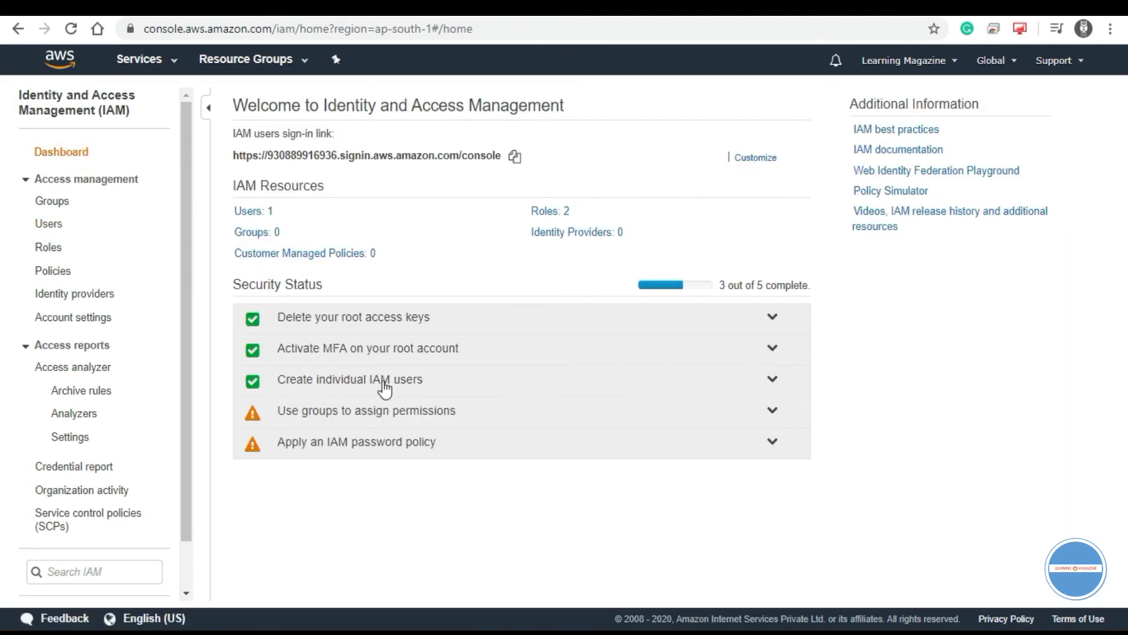
click(319, 417)
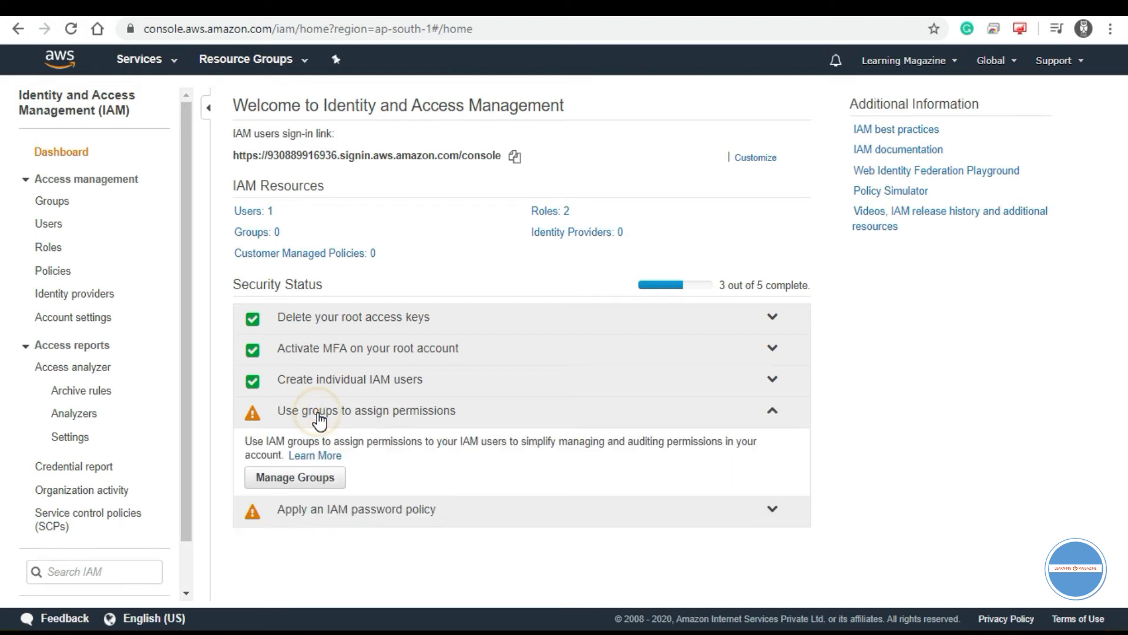
click(306, 485)
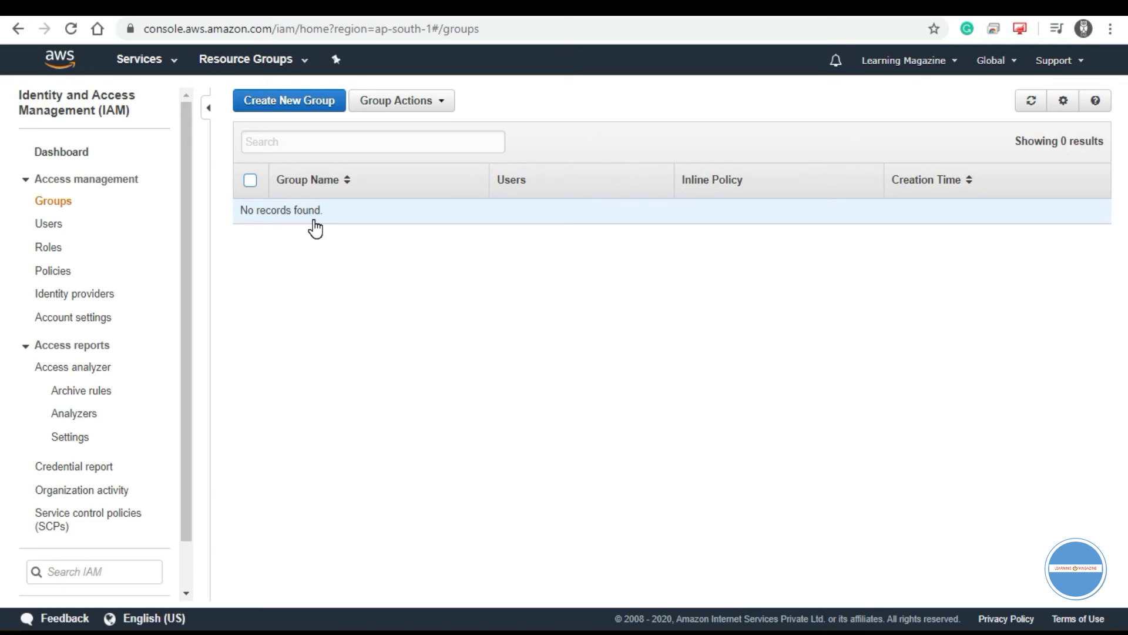
Create a group named LMAdmin with the AdministratorAccess policy attached.
click(280, 109)
click(411, 165)
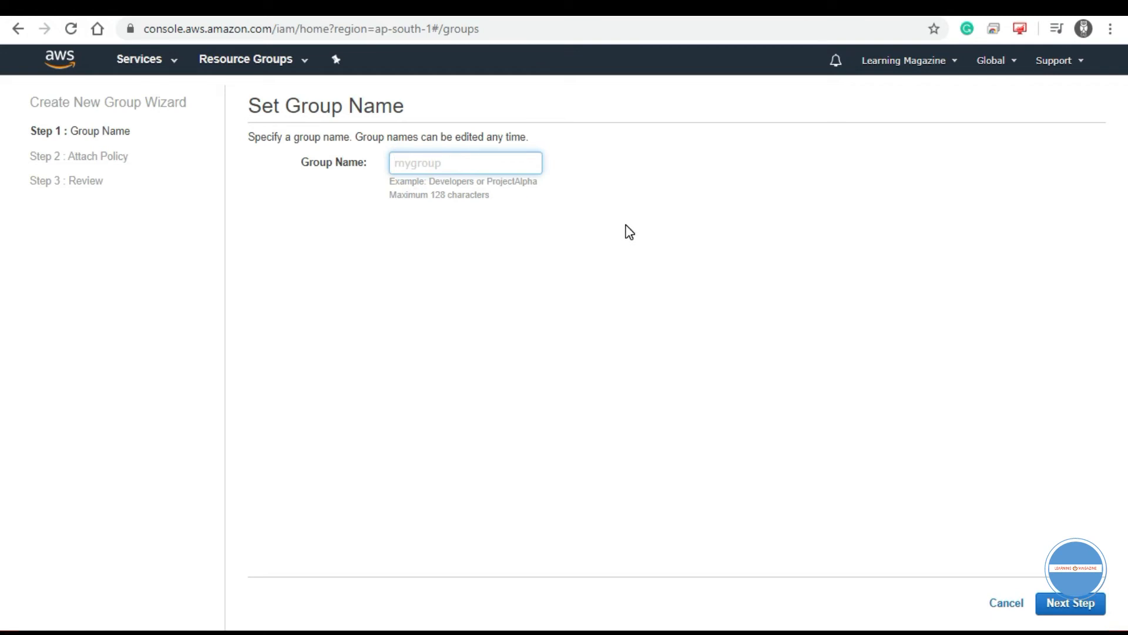
text(LMAdmin)
click(1061, 617)
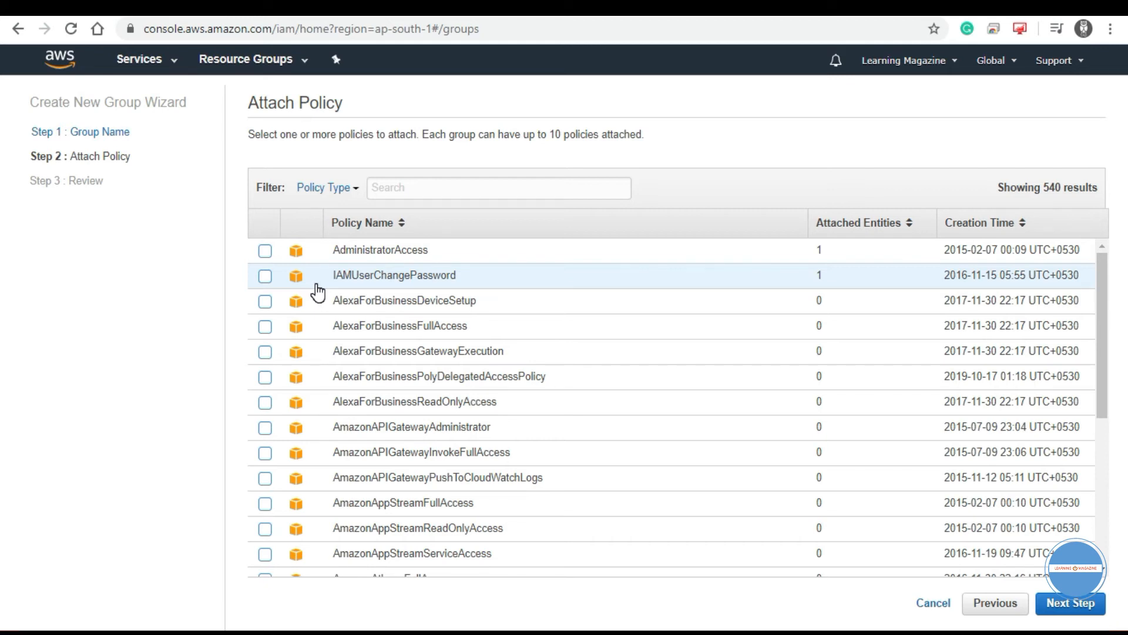
click(264, 251)
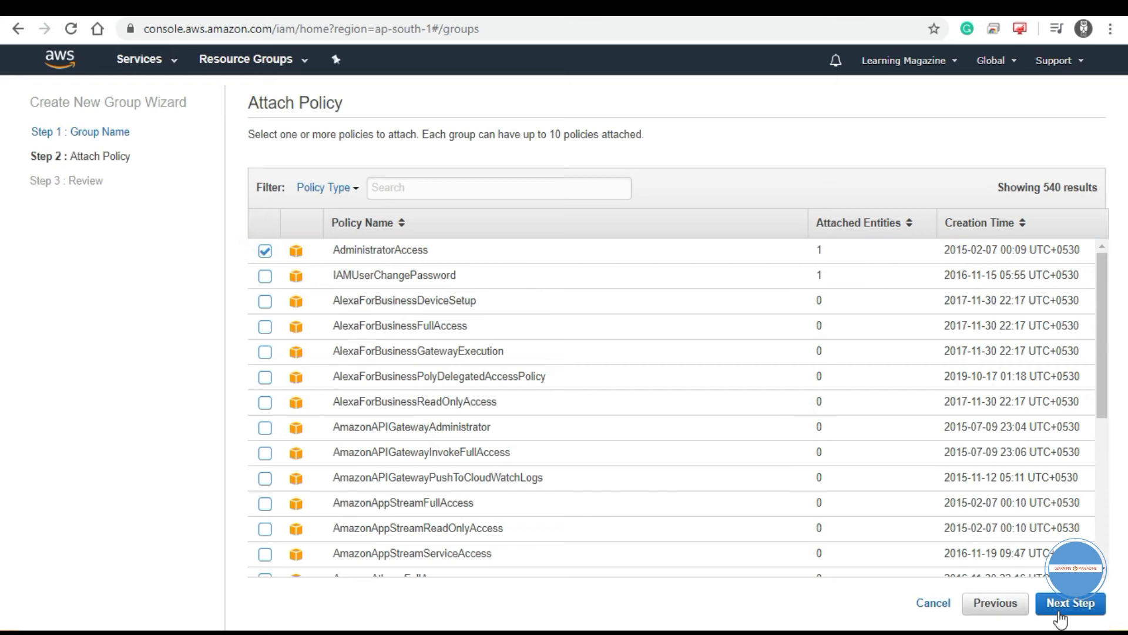
click(1085, 610)
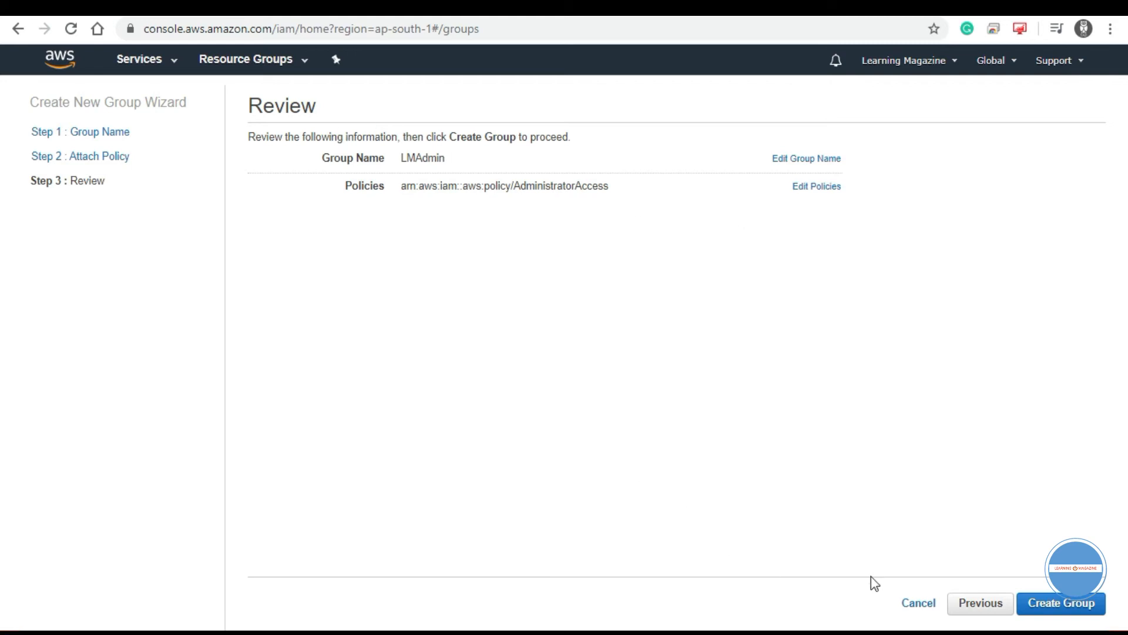
click(1066, 609)
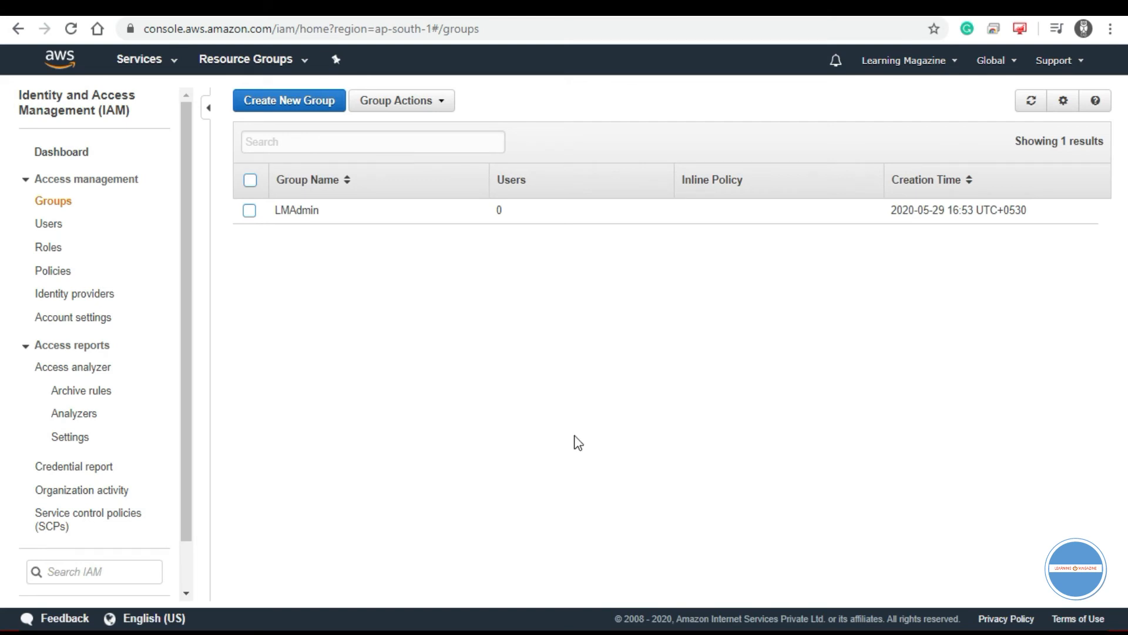
Add the new IAM user to the LMAdmin group, then return to the dashboard.
click(249, 211)
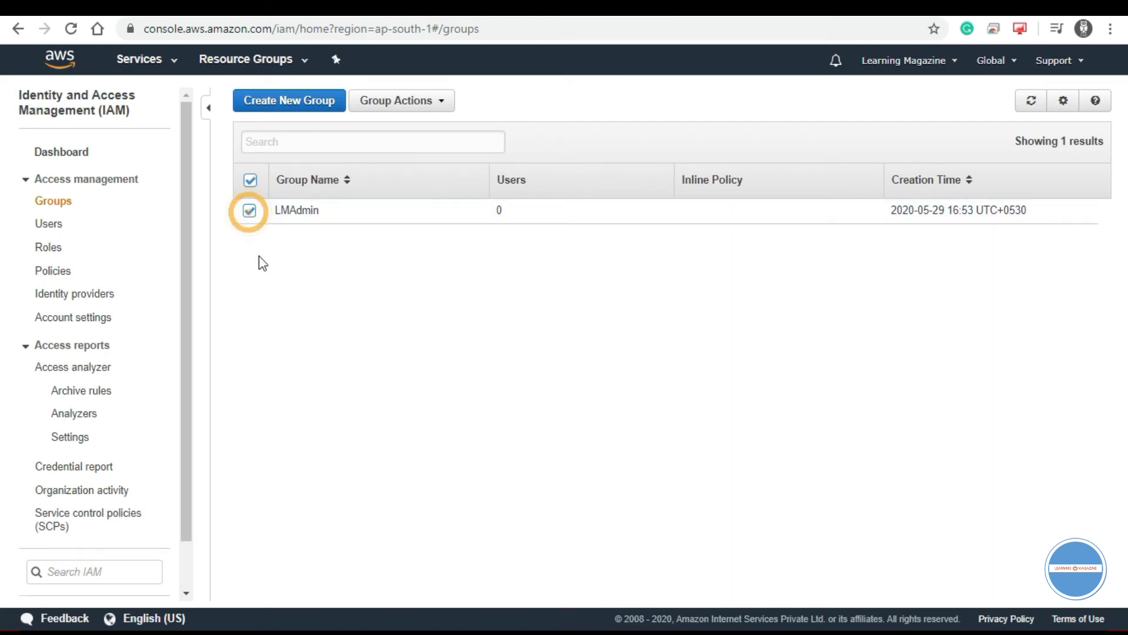
click(443, 108)
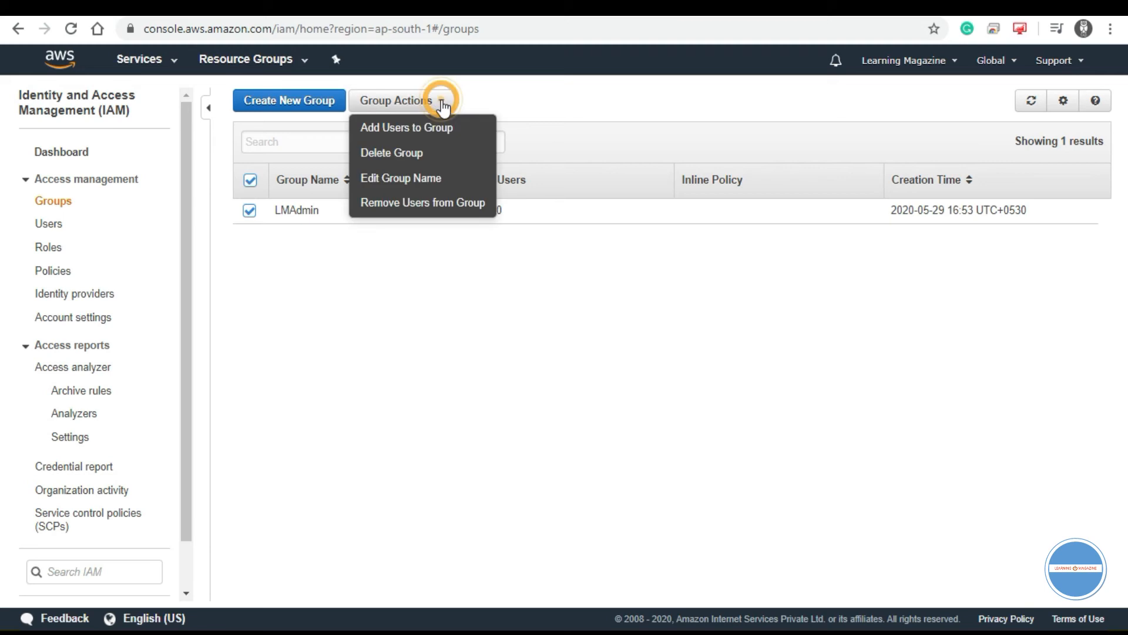
click(432, 136)
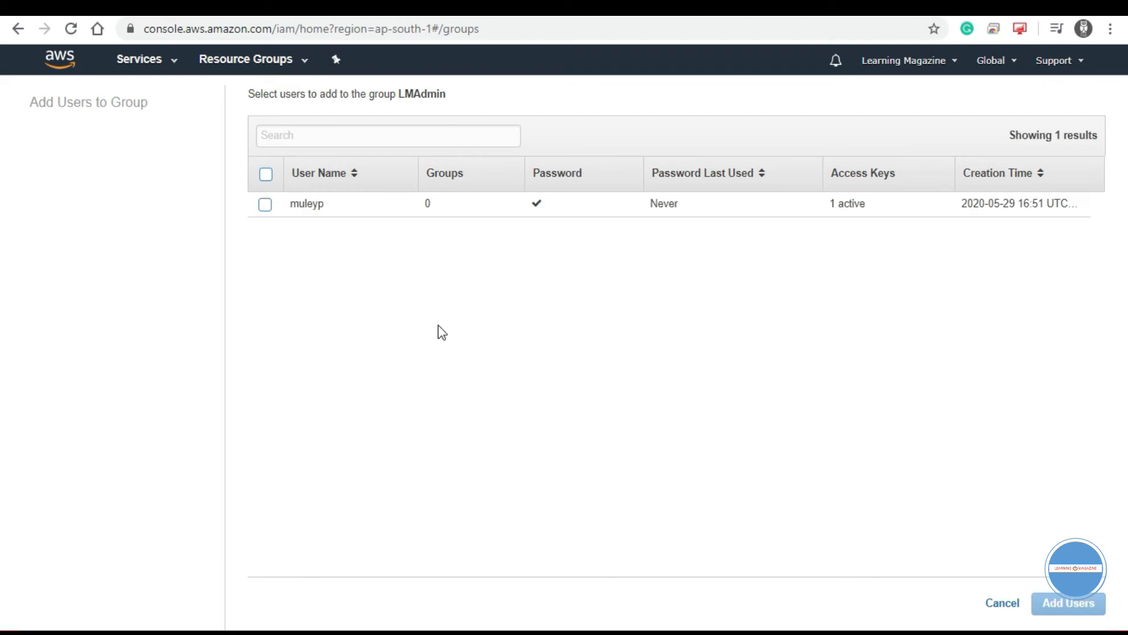
click(265, 205)
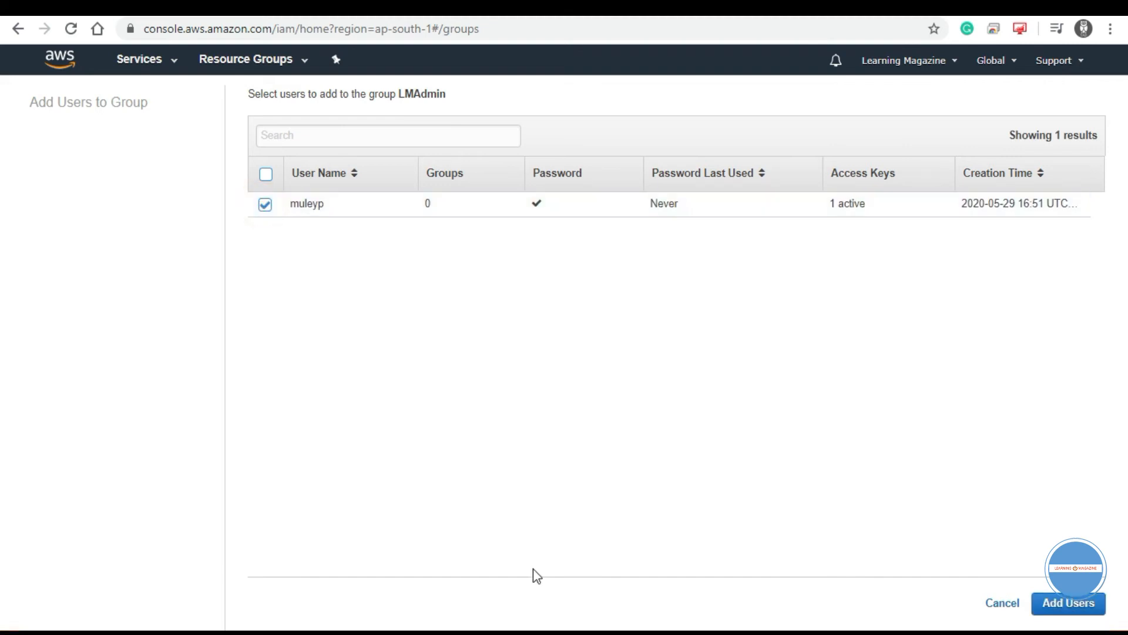
click(1061, 606)
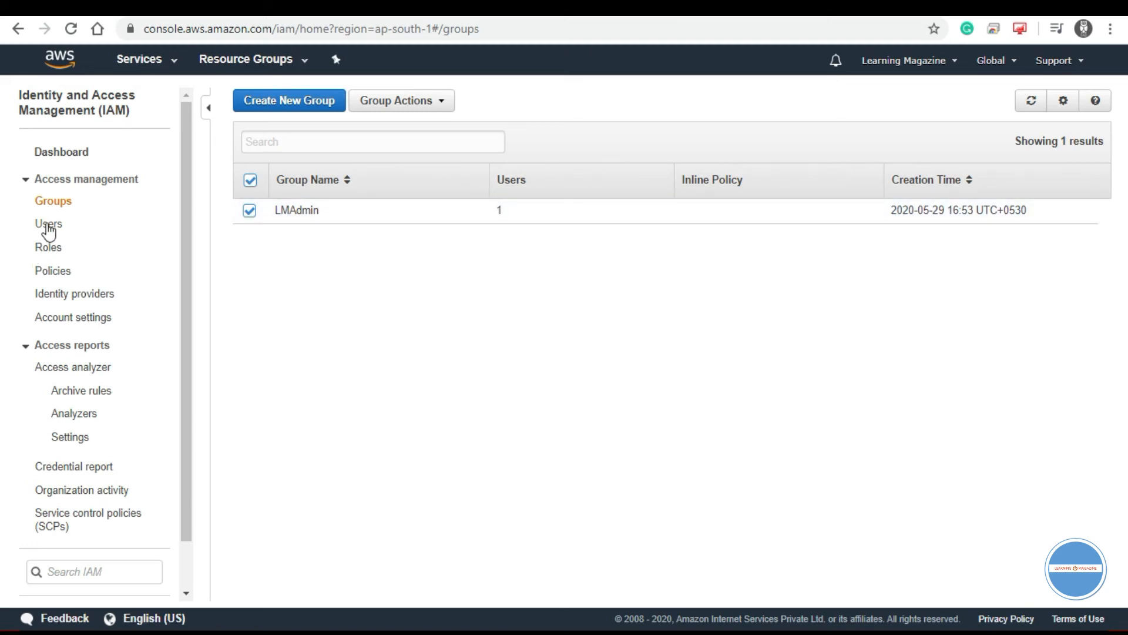
click(47, 154)
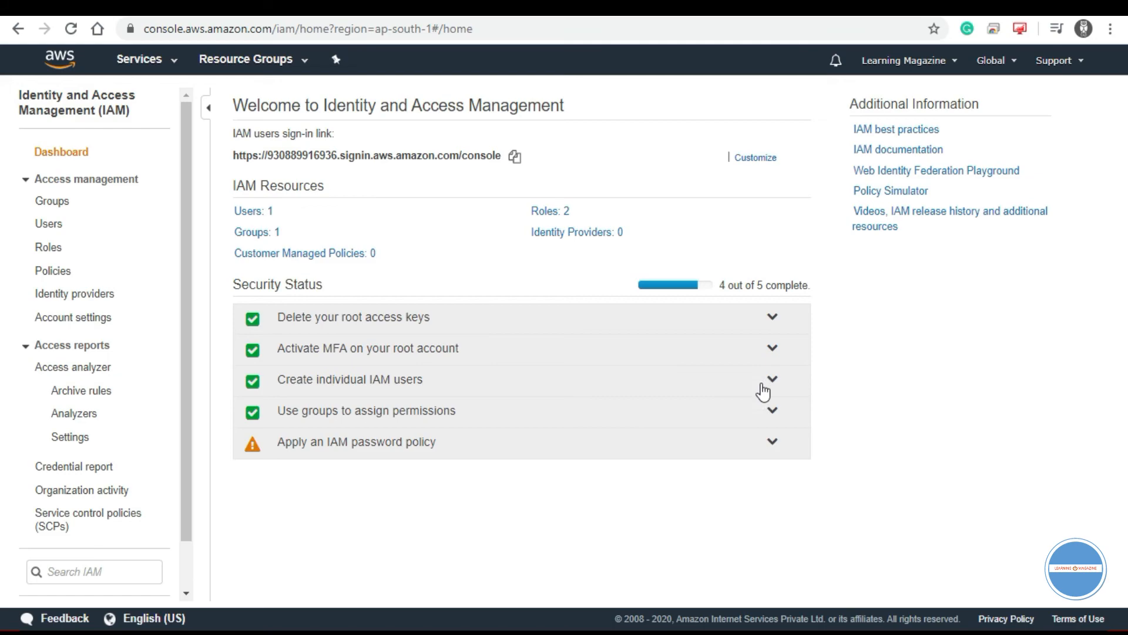
Detach the user's directly attached AdministratorAccess policy and confirm its LMAdmin group membership.
click(44, 224)
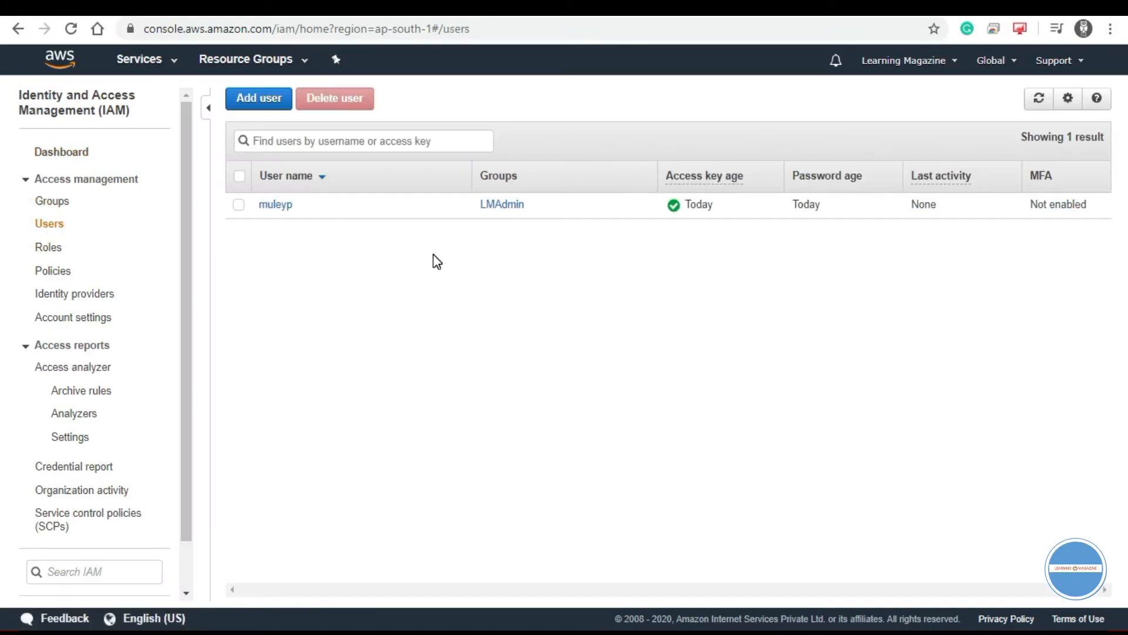
click(275, 204)
click(1084, 410)
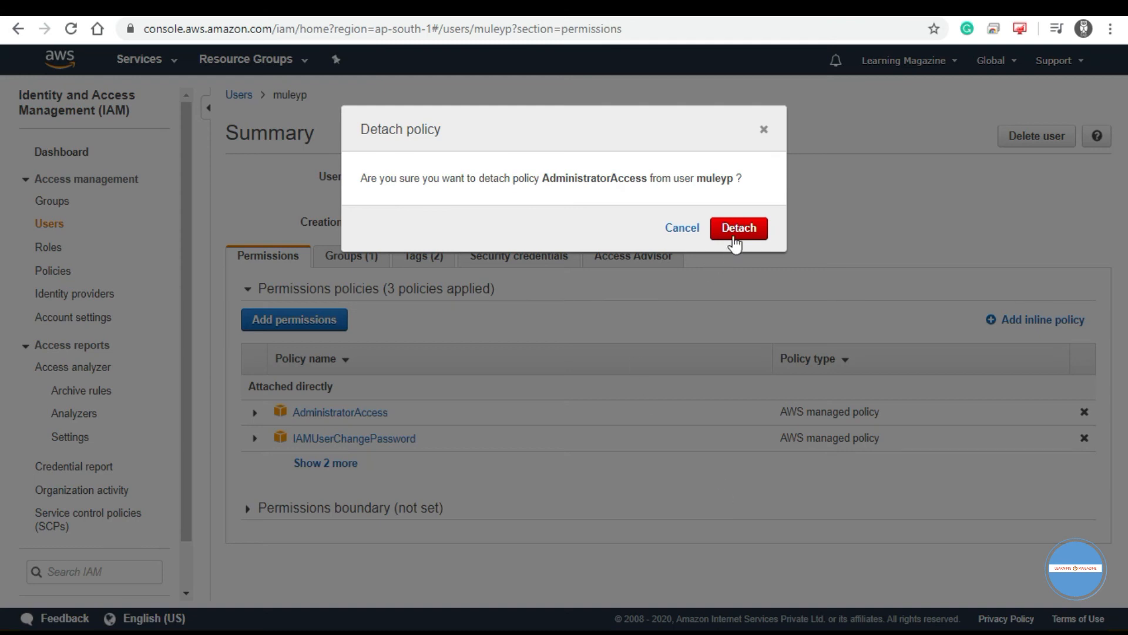
click(739, 227)
click(739, 228)
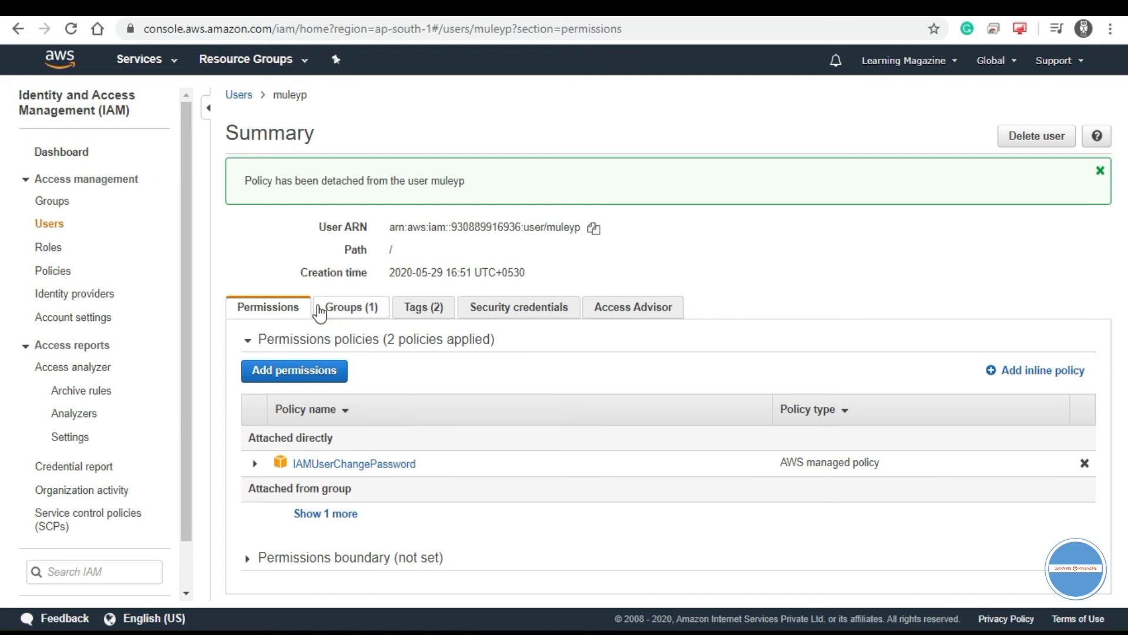
click(359, 317)
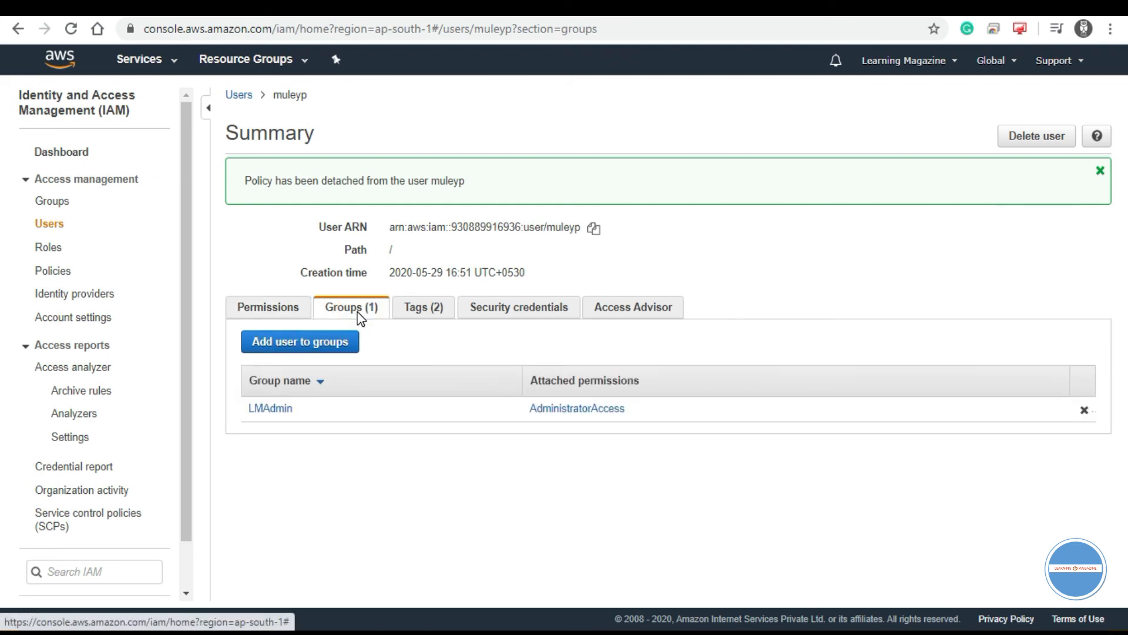
click(253, 314)
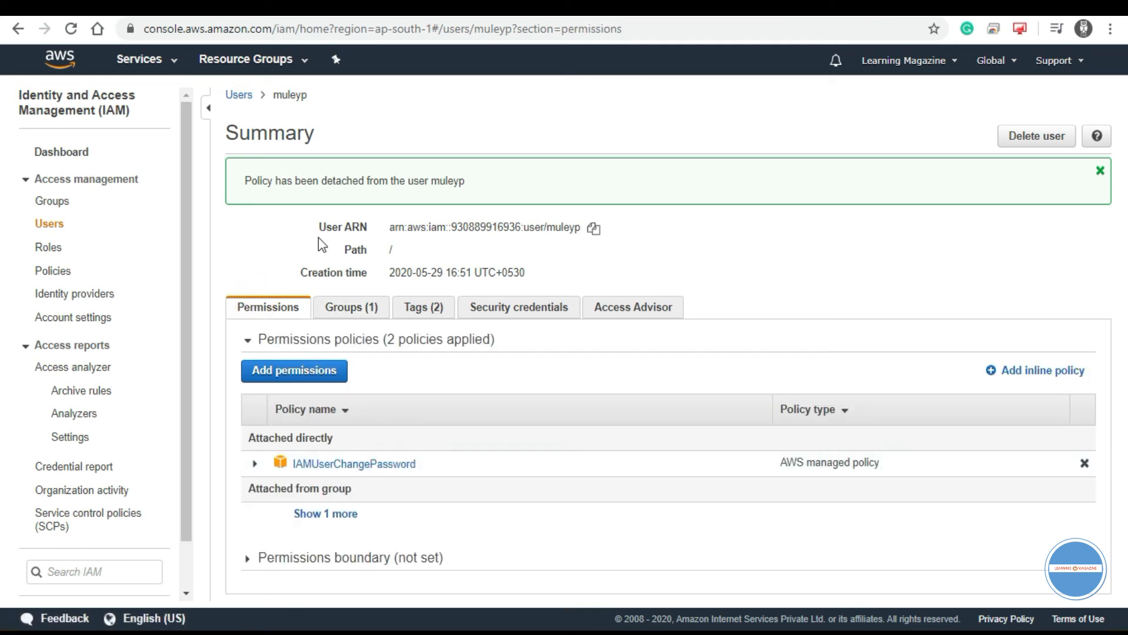
click(57, 154)
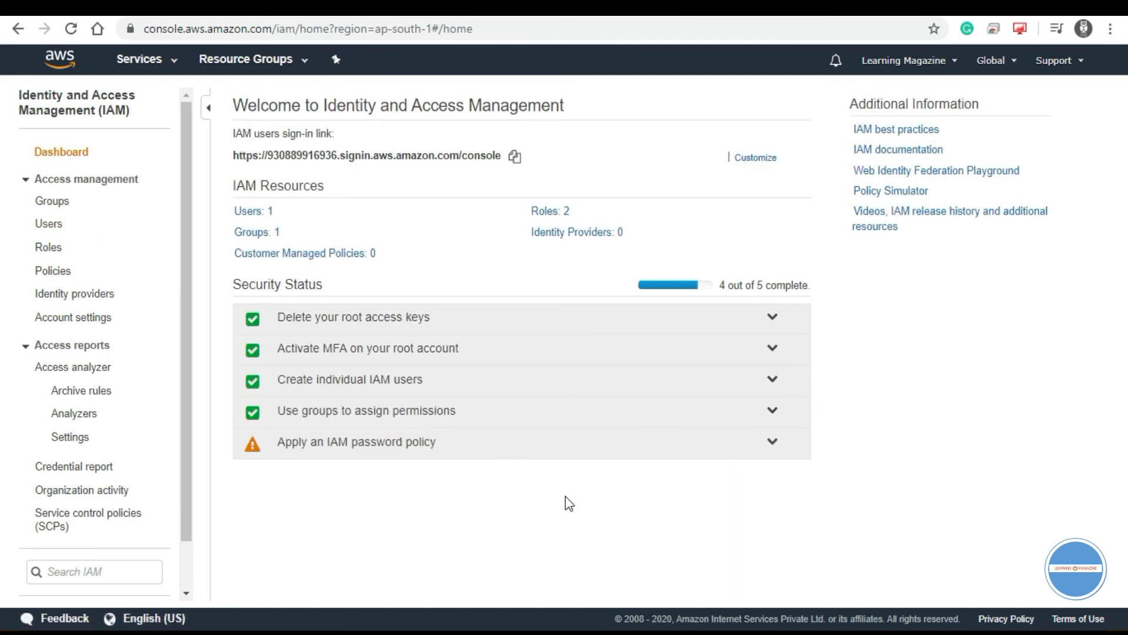
Apply an account password policy with 6-character minimum and 90-day password expiration.
click(770, 445)
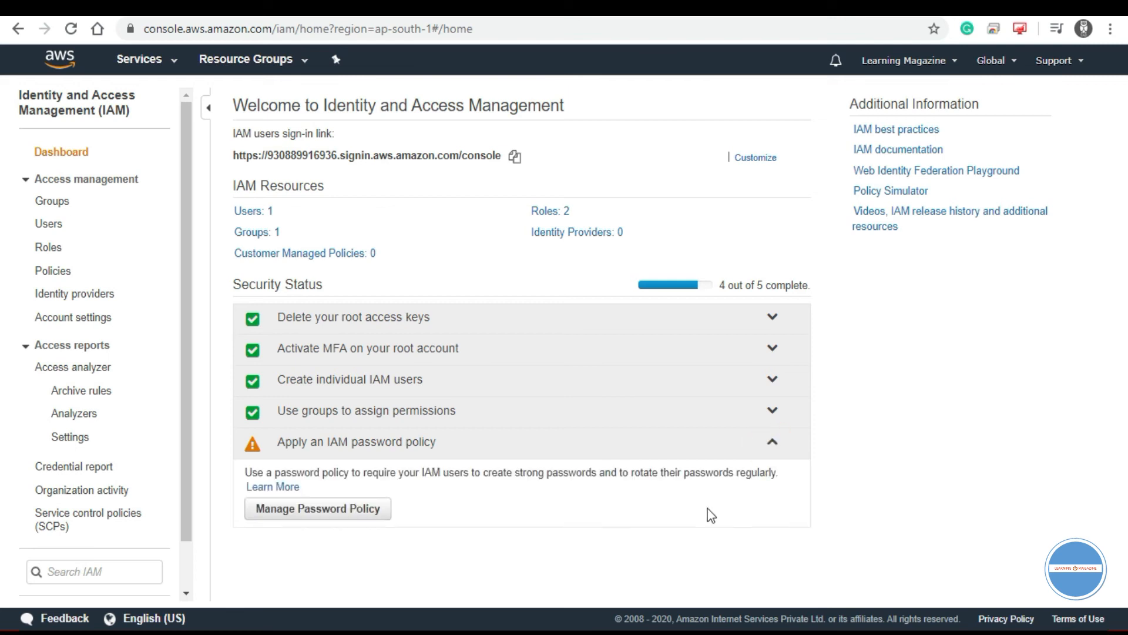
click(321, 509)
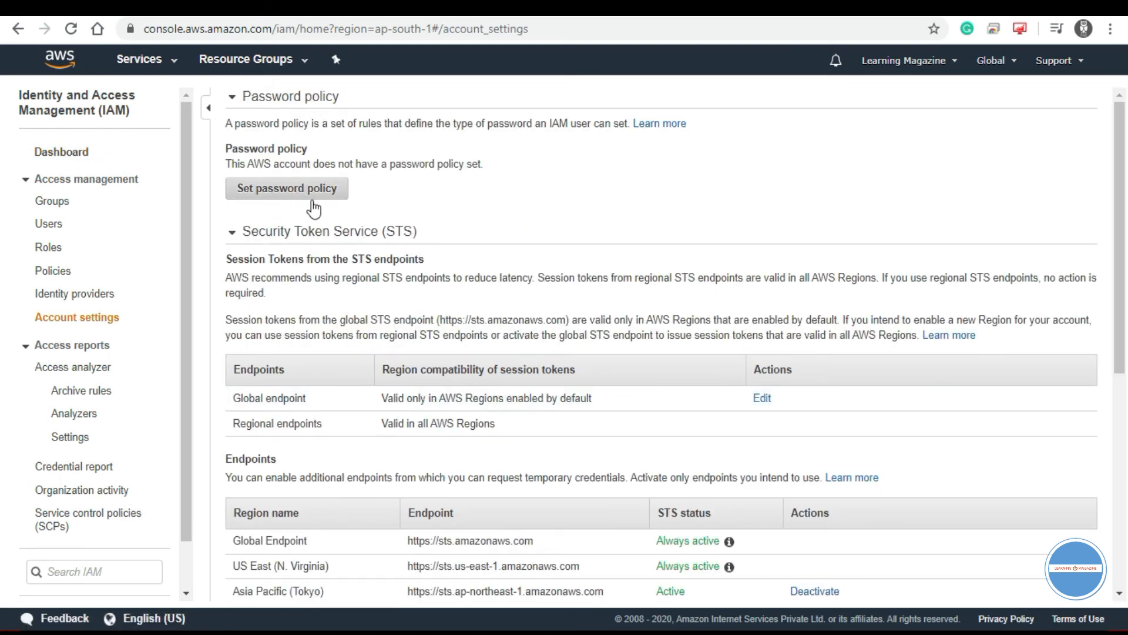
click(277, 203)
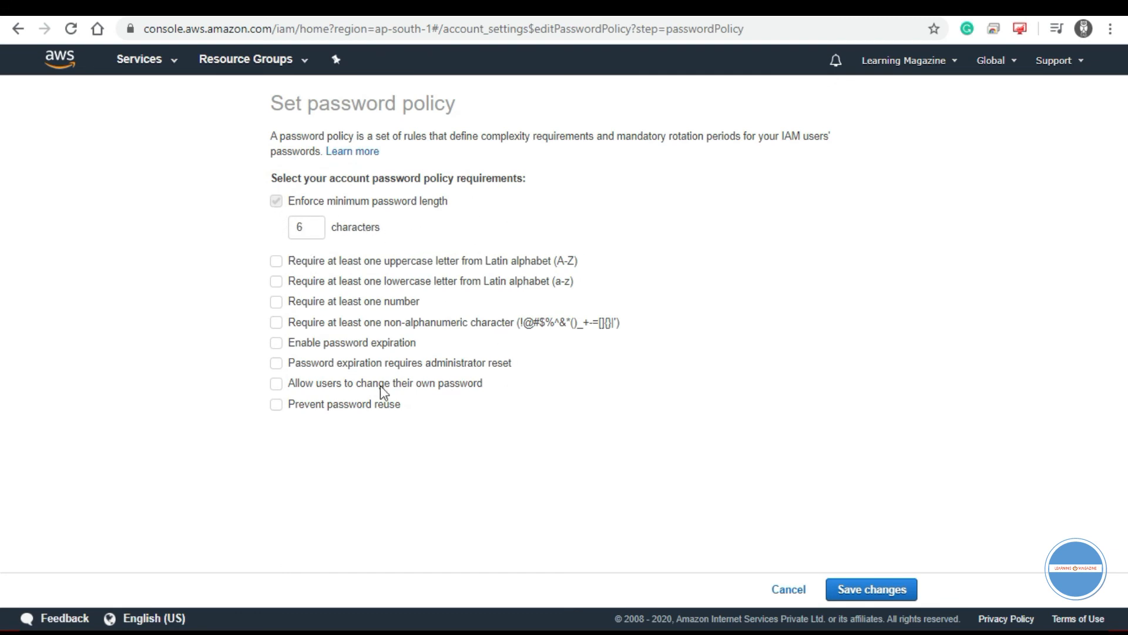
click(276, 343)
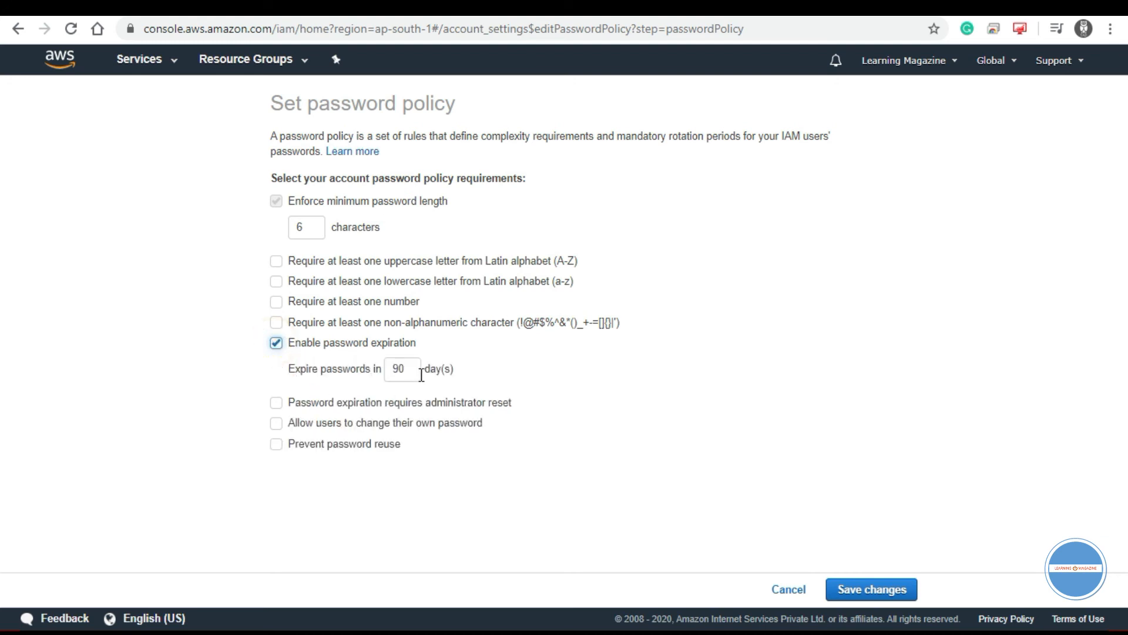
click(409, 369)
click(855, 589)
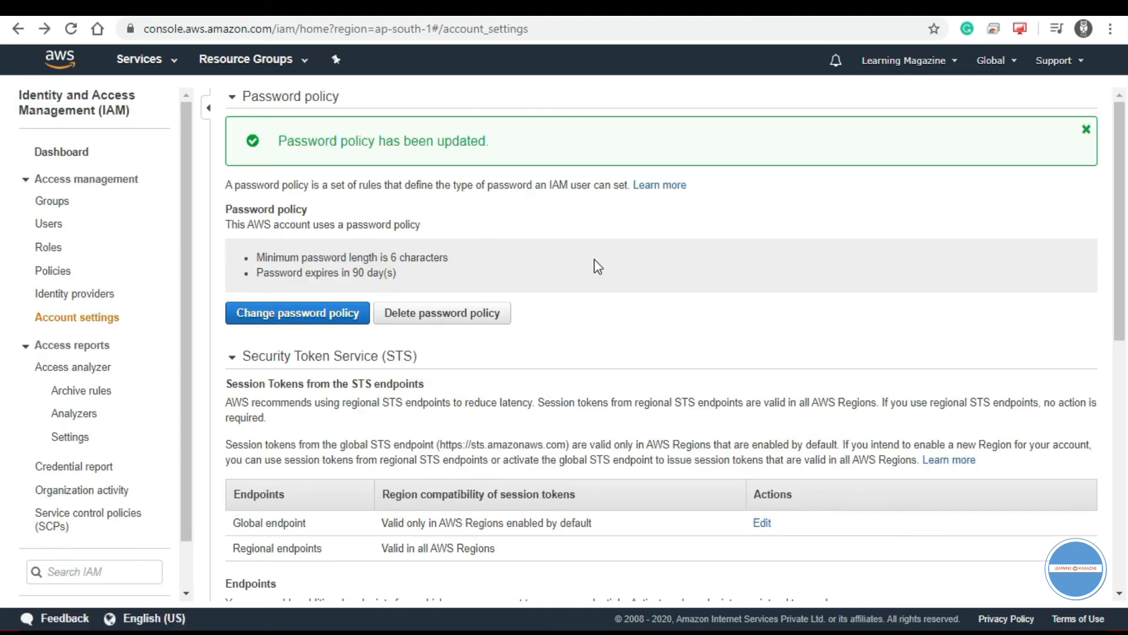
click(70, 151)
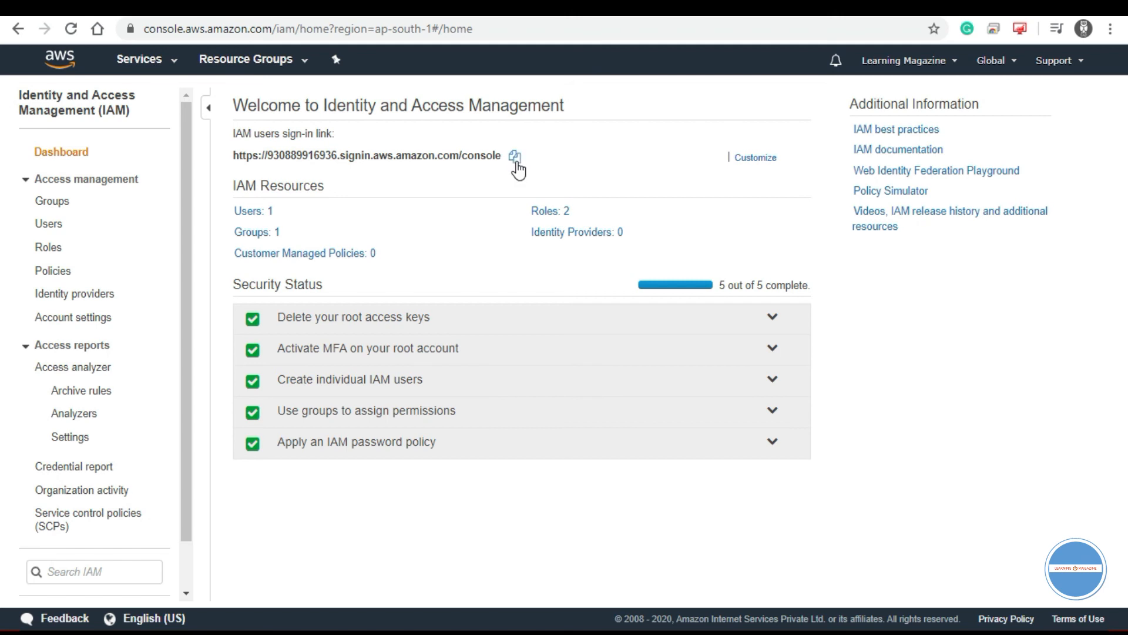
Create the account alias learning-magazine and copy the IAM users sign-in link.
click(752, 160)
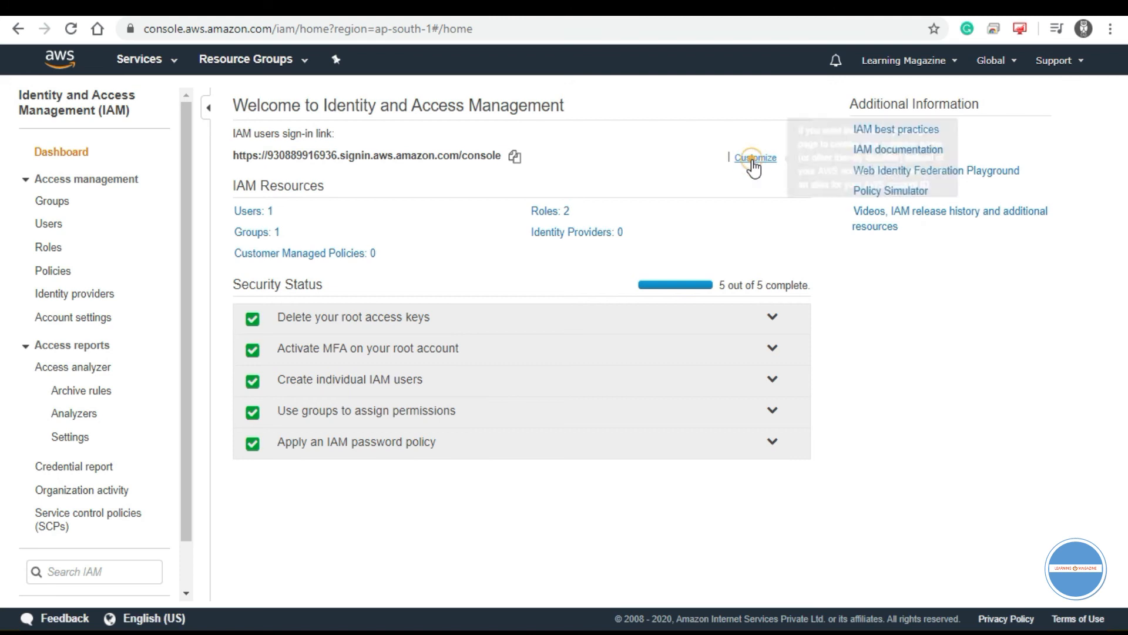
click(470, 336)
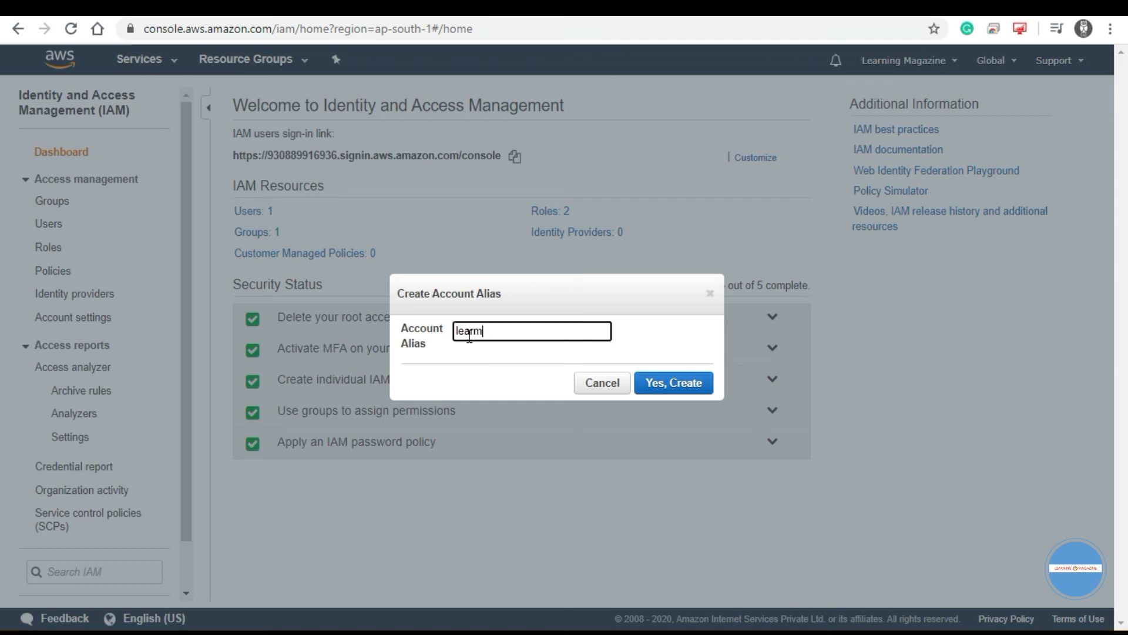
click(674, 385)
text(learning-magazine)
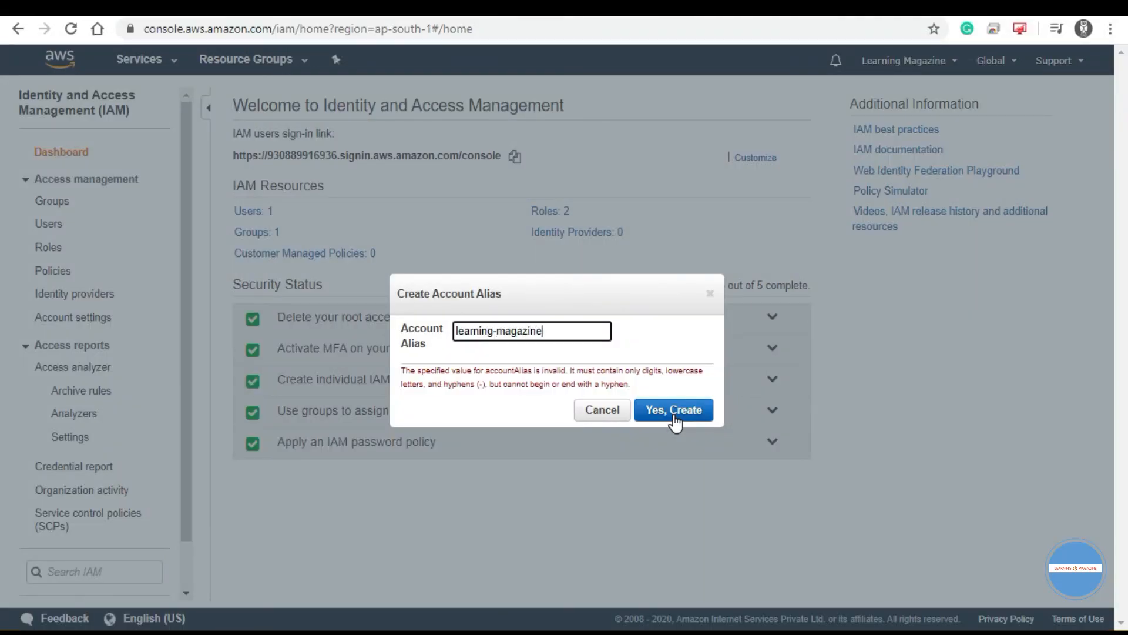
click(674, 411)
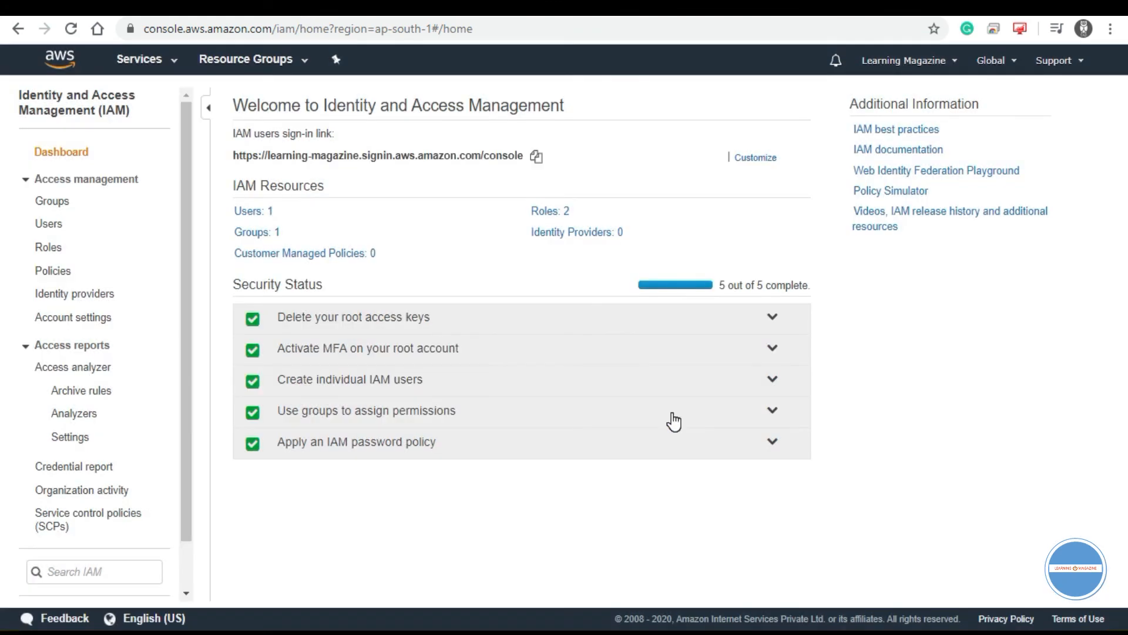
click(537, 156)
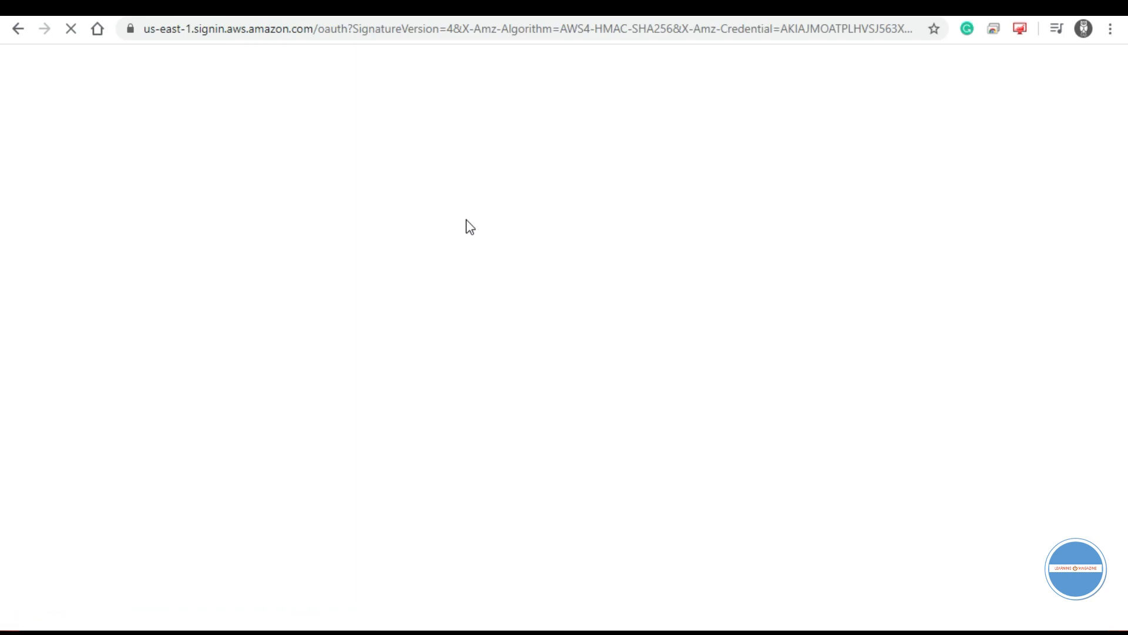
Sign in to the learning-magazine account with the IAM user's name and password.
click(312, 263)
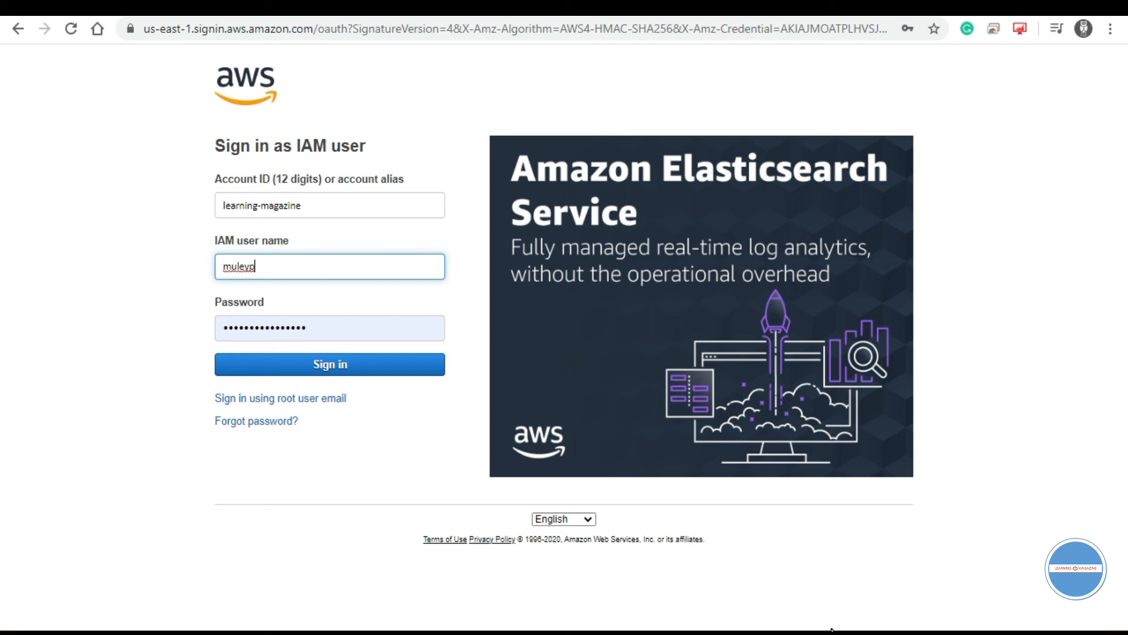
key(Tab)
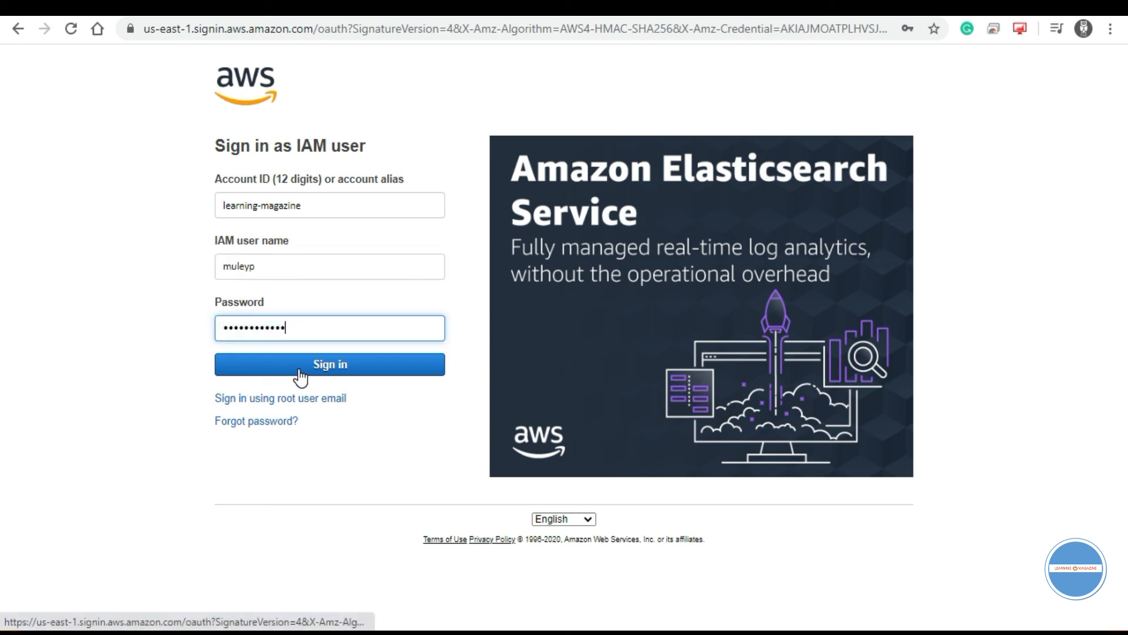
click(300, 375)
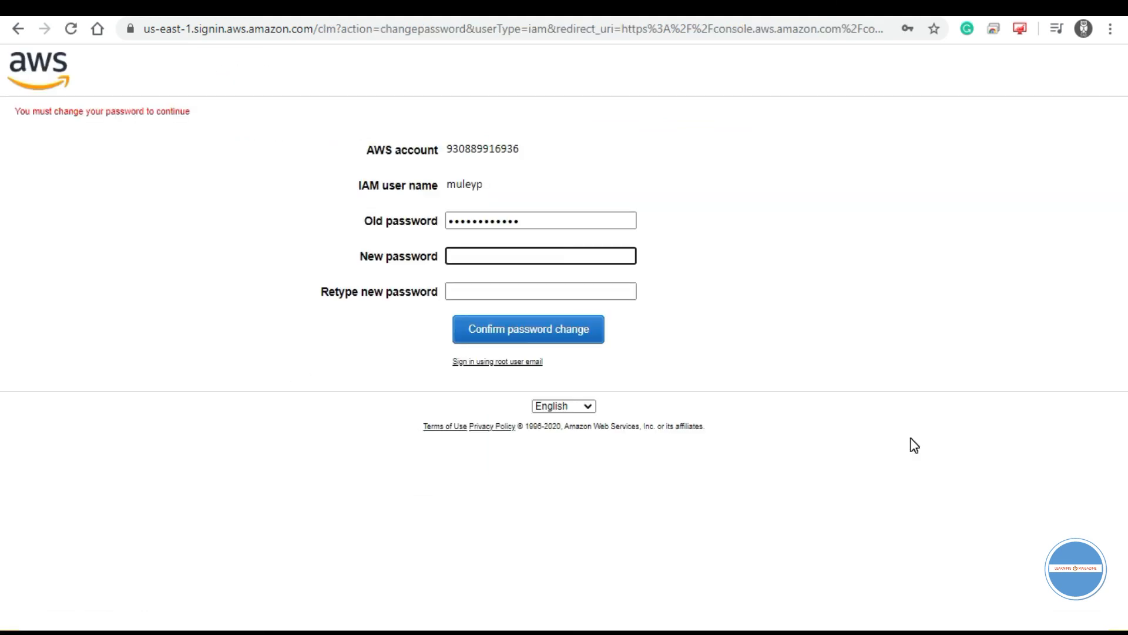
Enter and retype a new password for the IAM user and confirm the change.
text(••••••••••••)
key(Tab)
text(•••••••••••)
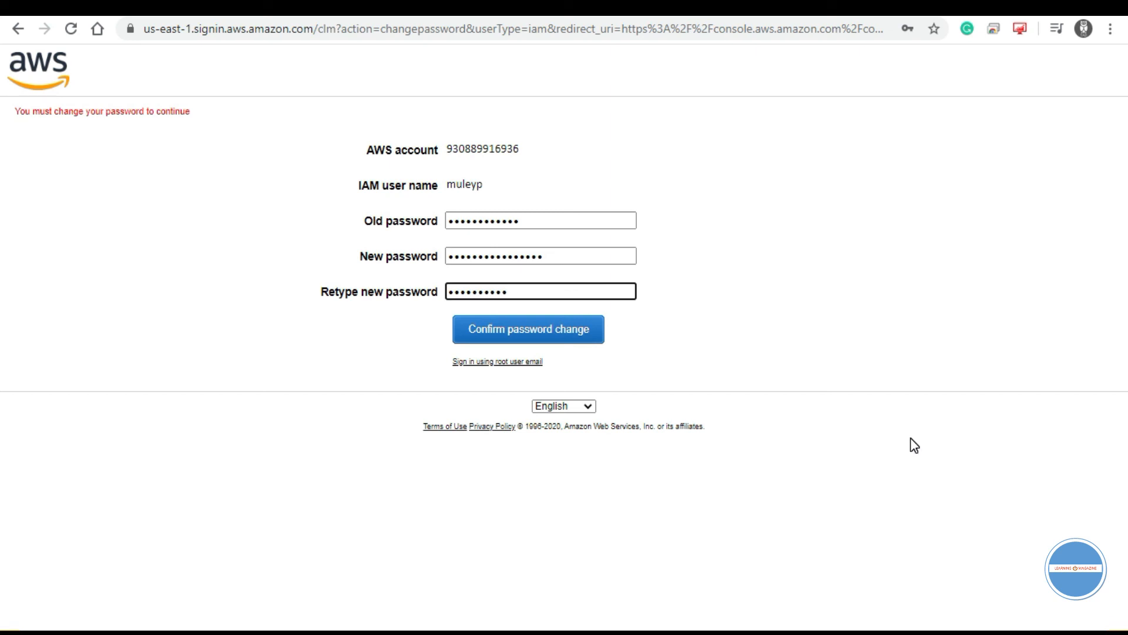
text(•••••)
click(545, 340)
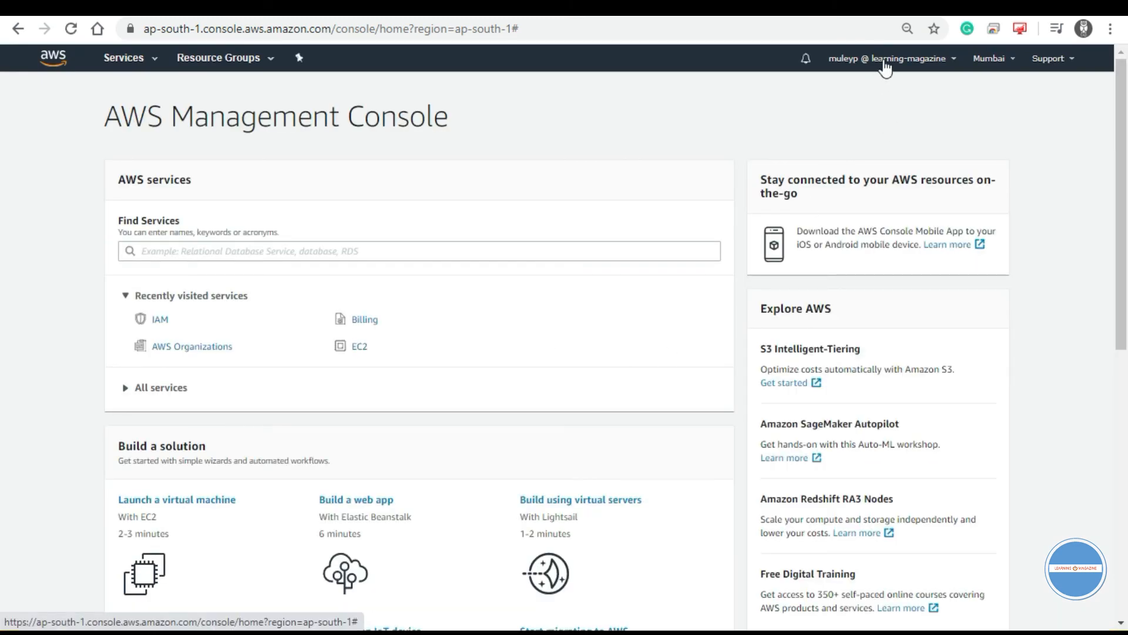
Verify the signed-in IAM user and account, then open IAM from recently visited services.
click(949, 63)
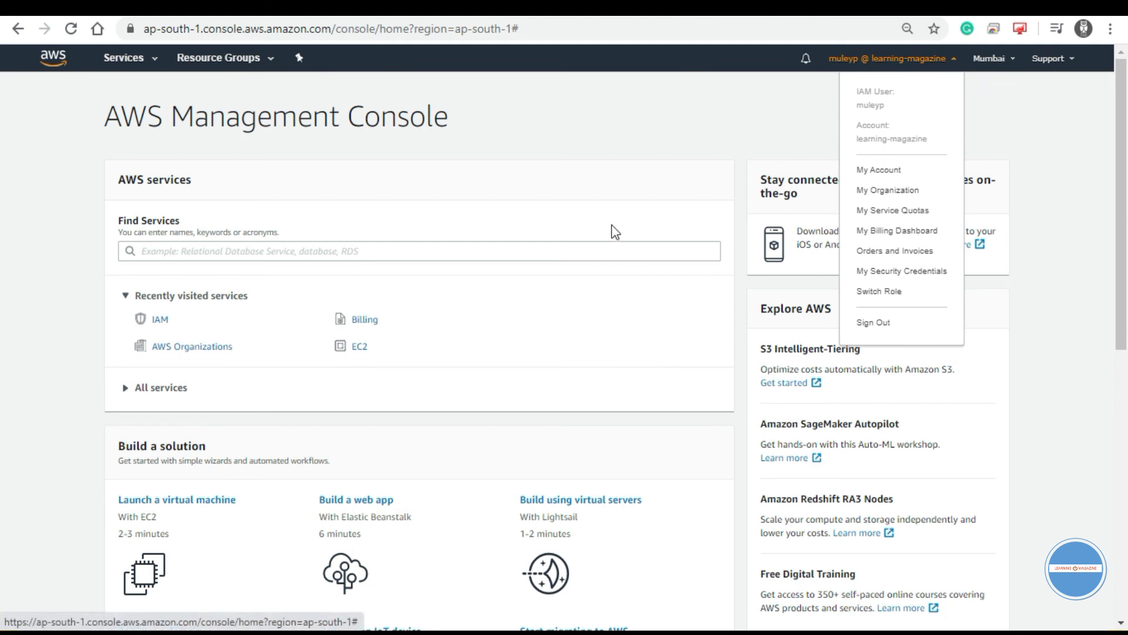
click(554, 194)
click(150, 67)
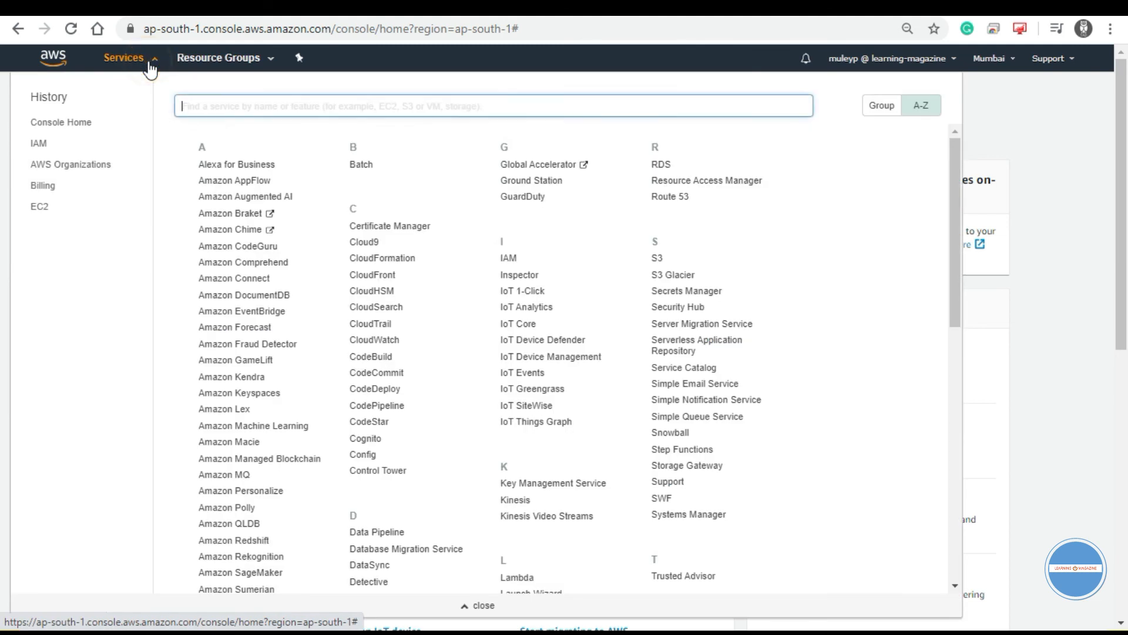
click(38, 143)
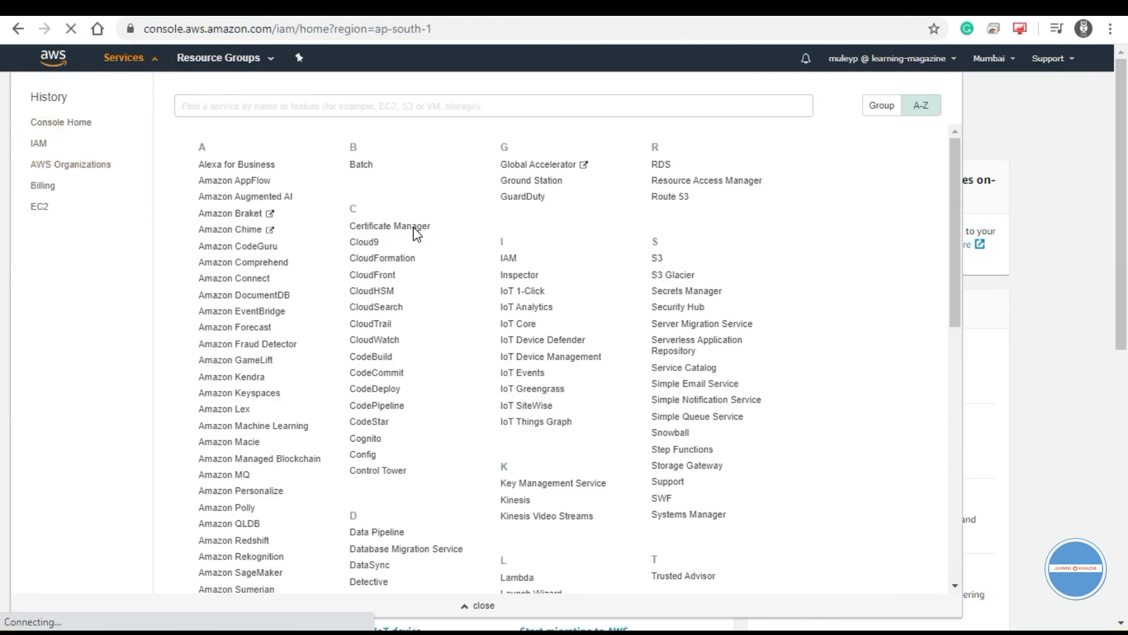